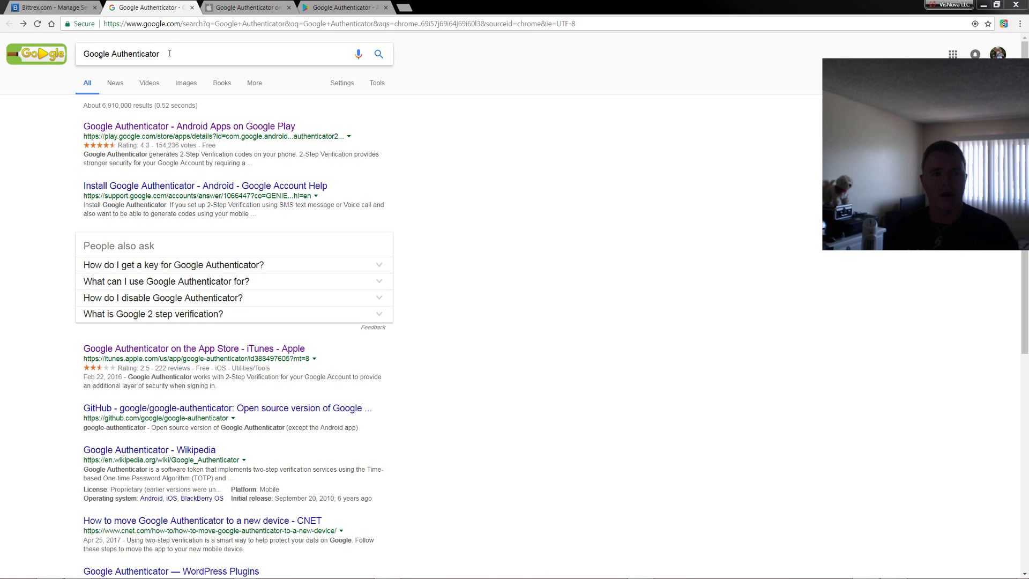
- Look over the iTunes and Google Play Authenticator pages, then return to Bittrex's 2FA setup page
drag(169, 53, 127, 54)
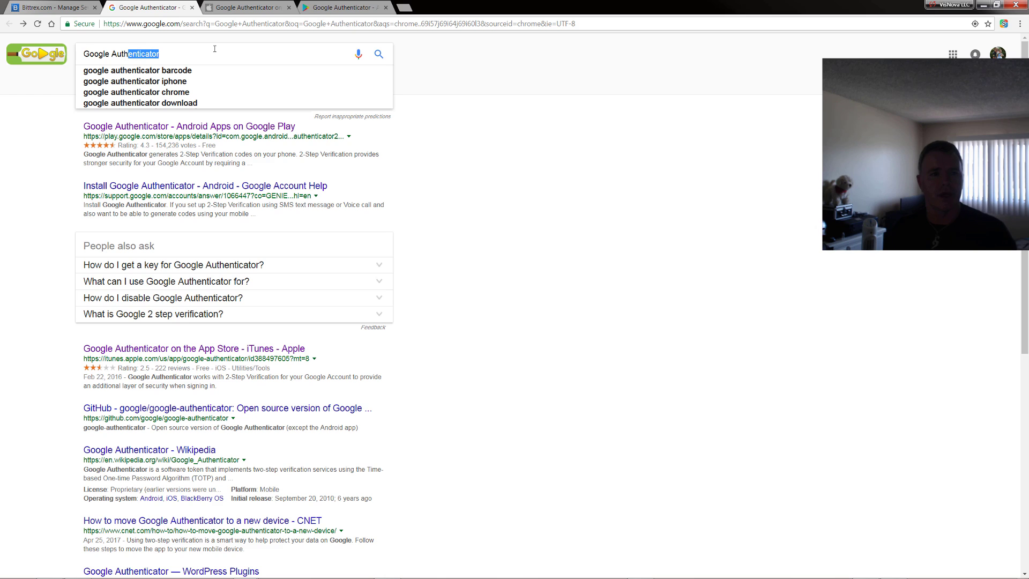
click(35, 118)
click(231, 11)
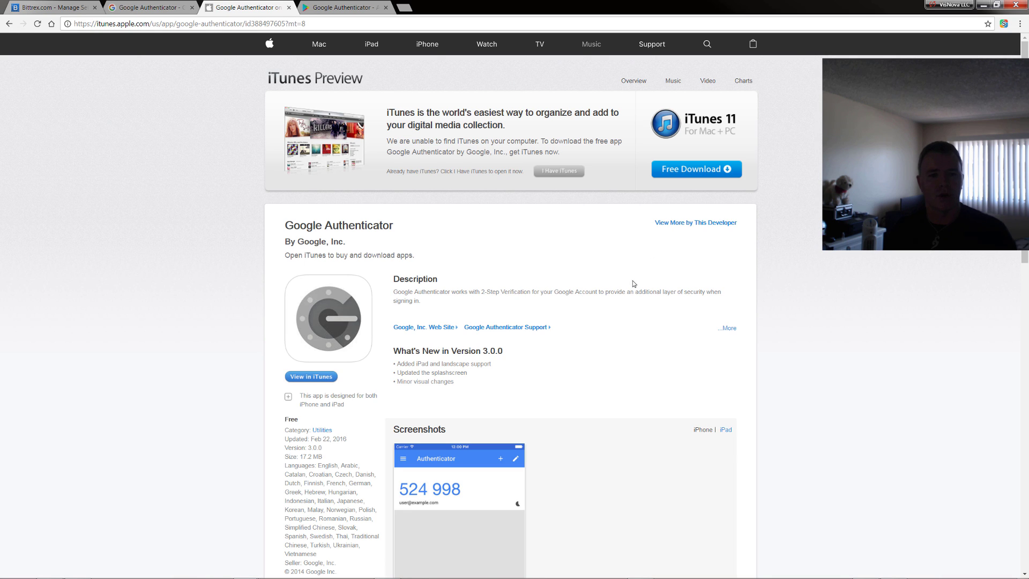
click(332, 11)
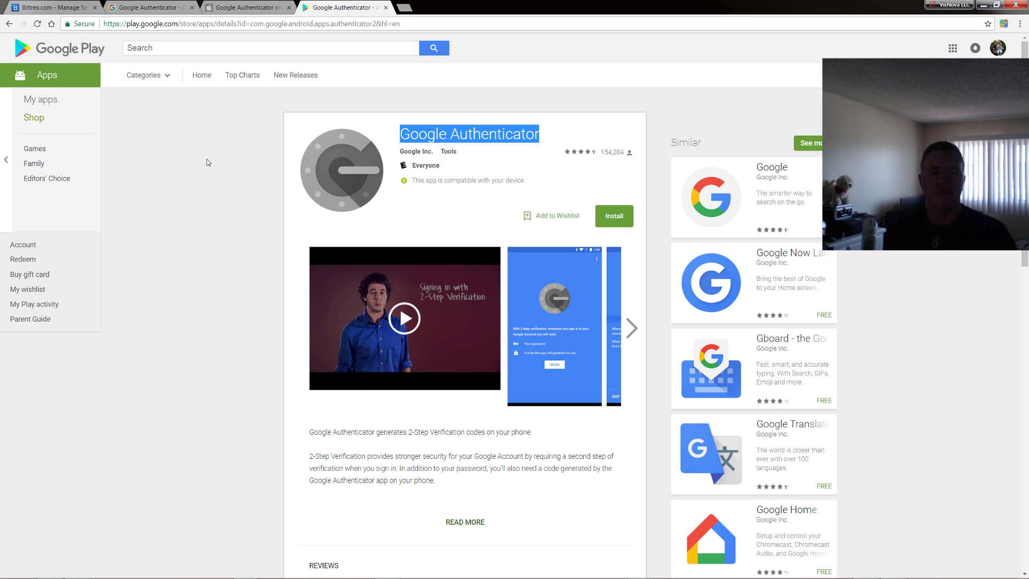
click(56, 6)
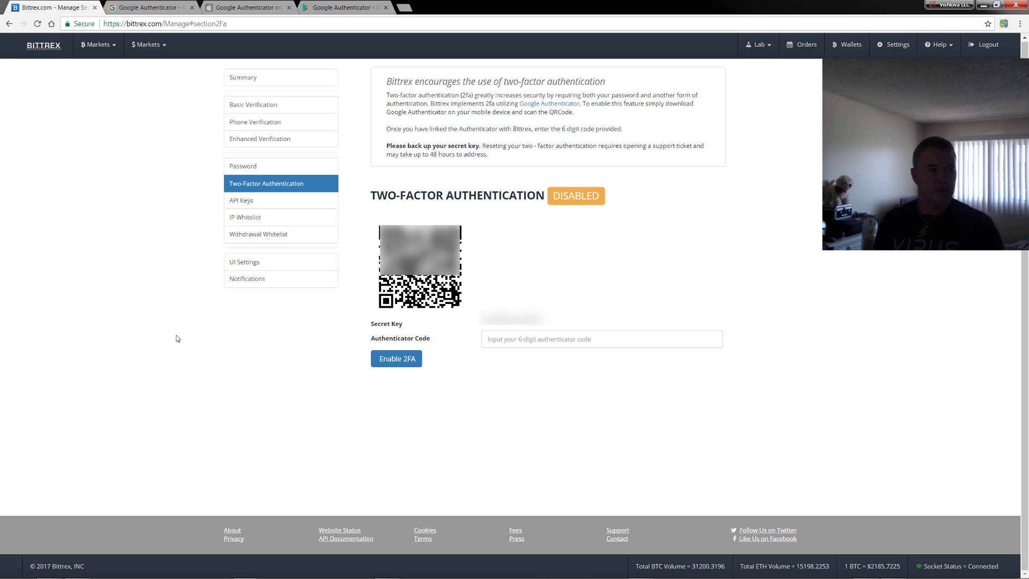
- Connect Reflector from the system tray to mirror the iPad's Google Authenticator codes
mouse_move(894, 575)
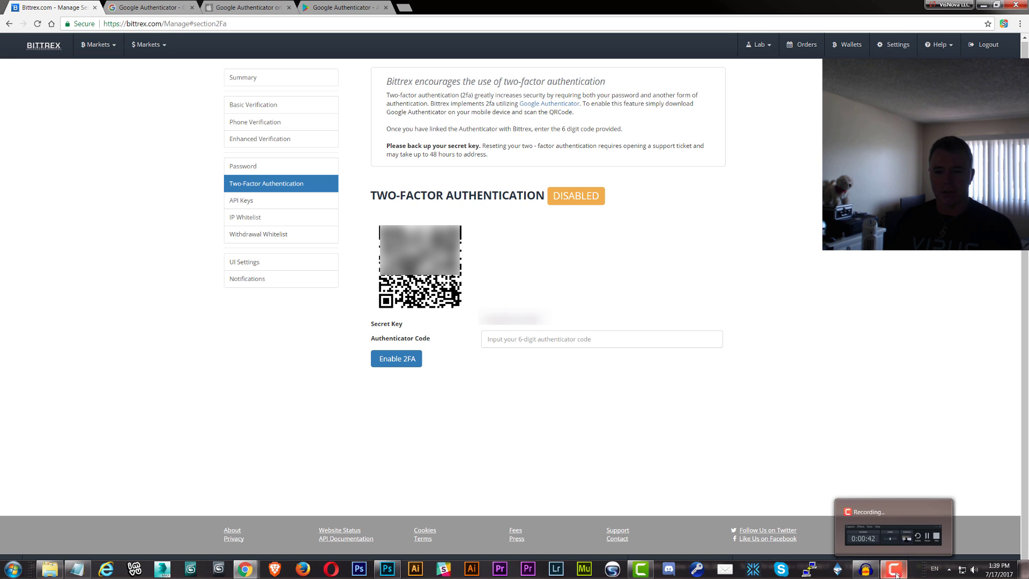
click(950, 570)
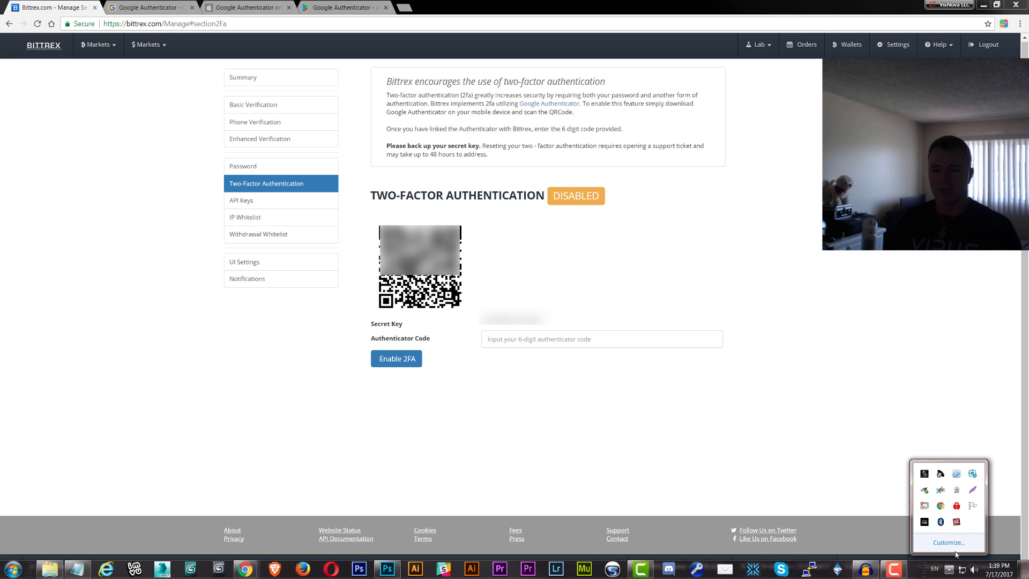
click(956, 523)
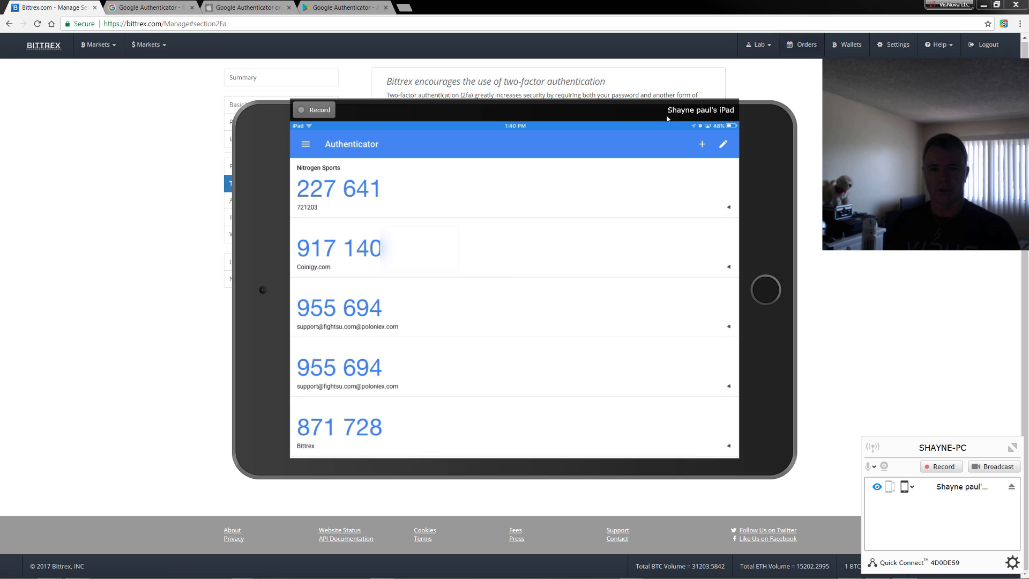
- Move the mirrored iPad window to the left side of the screen, beside the code field
drag(622, 119, 616, 457)
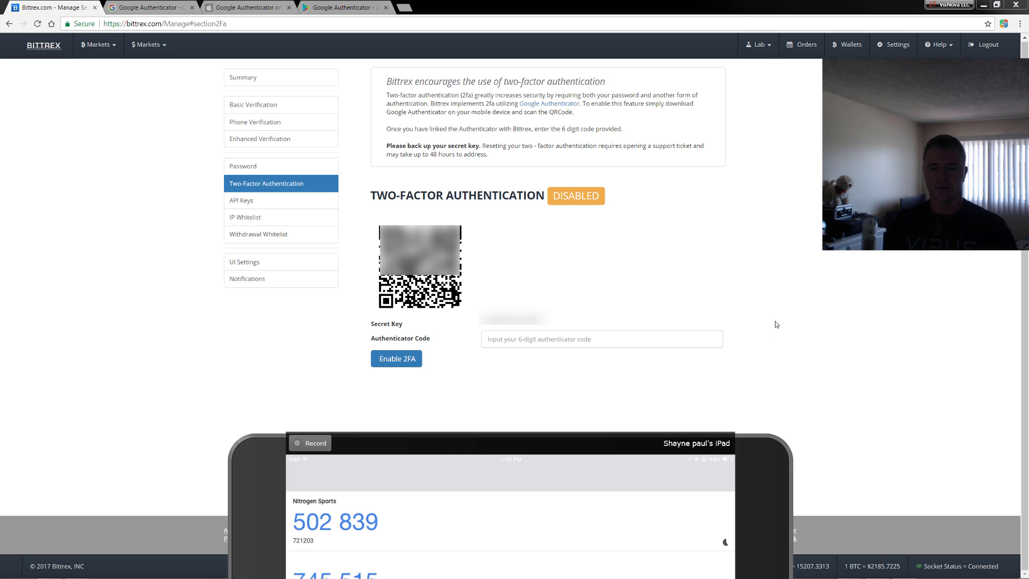
drag(745, 449, 353, 172)
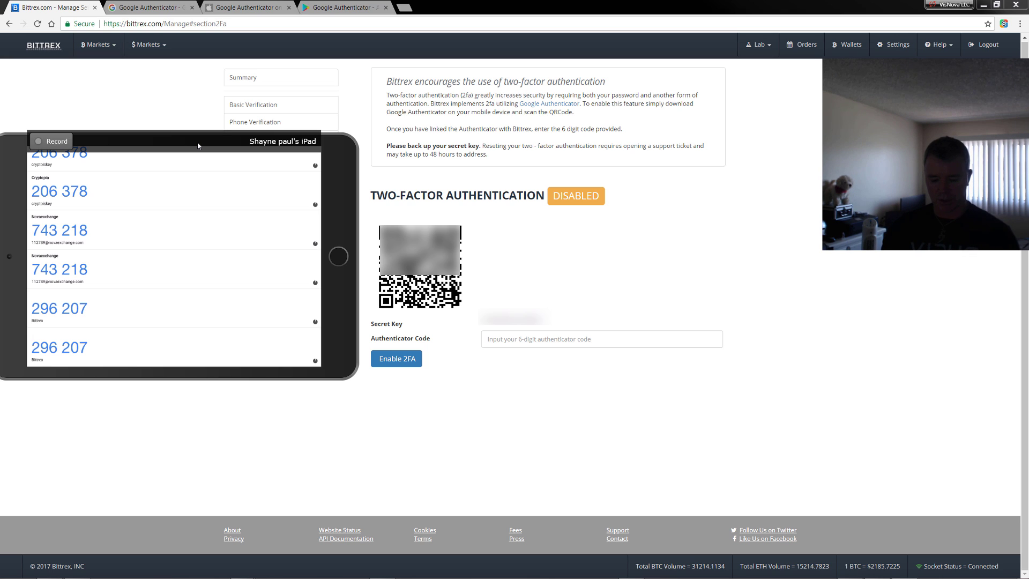
click(528, 341)
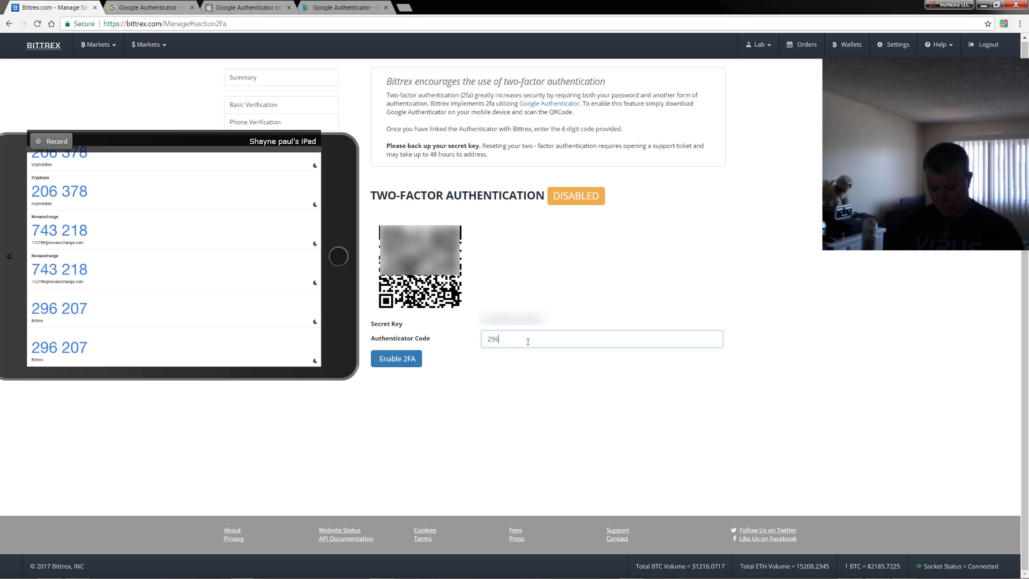
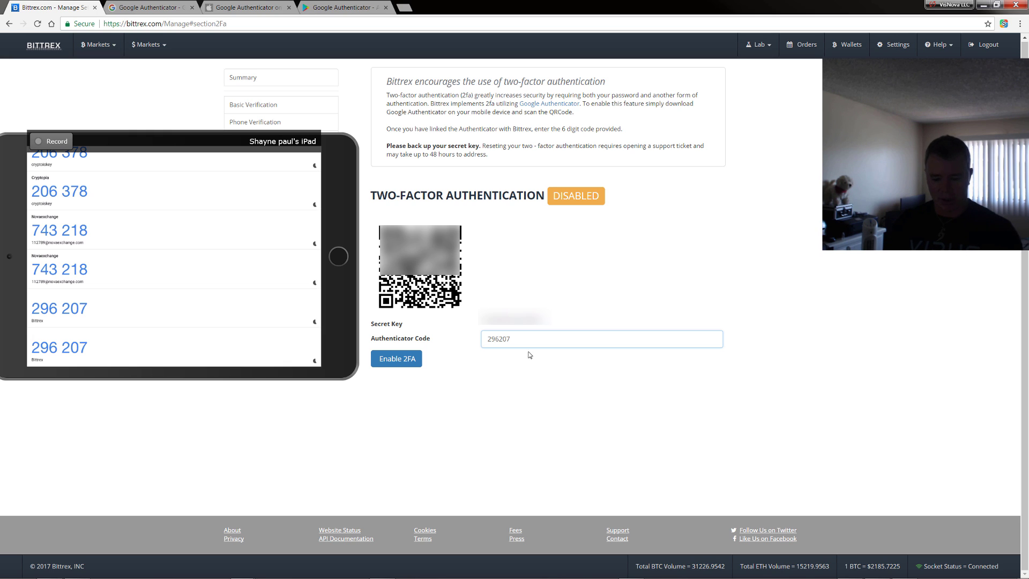
click(392, 361)
click(392, 360)
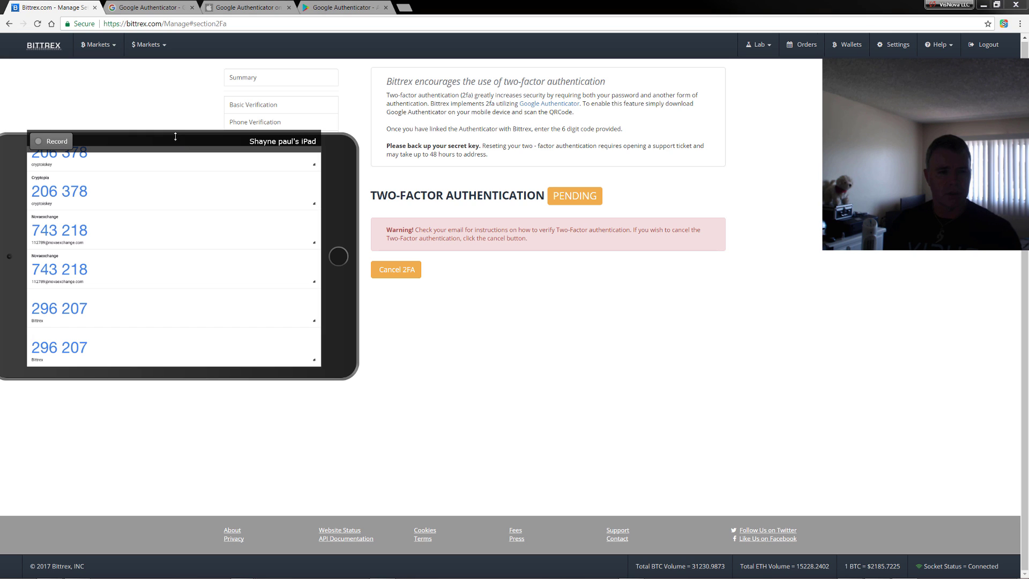
- Move the iPad mirror window off the screen
drag(137, 153, 0, 152)
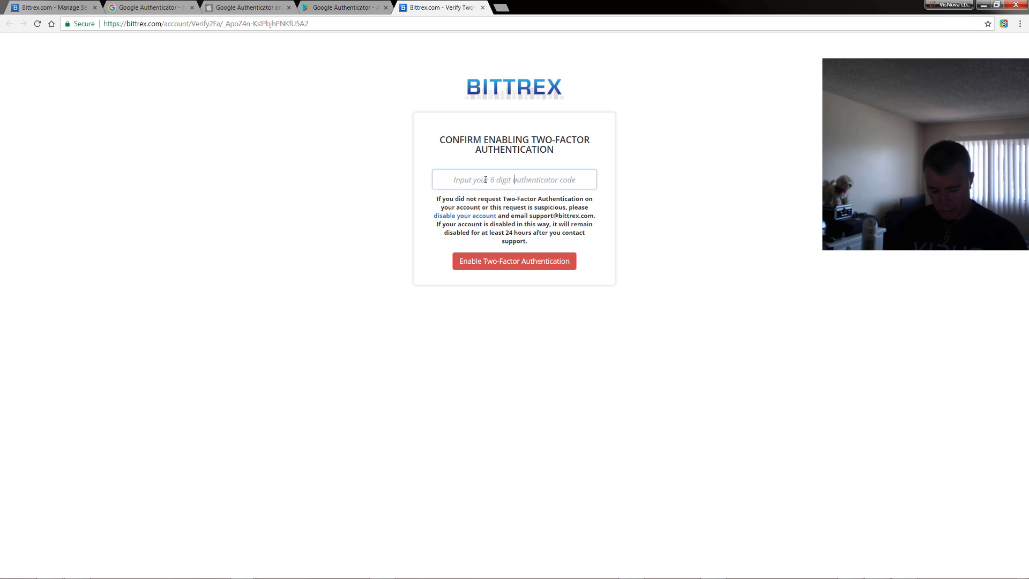
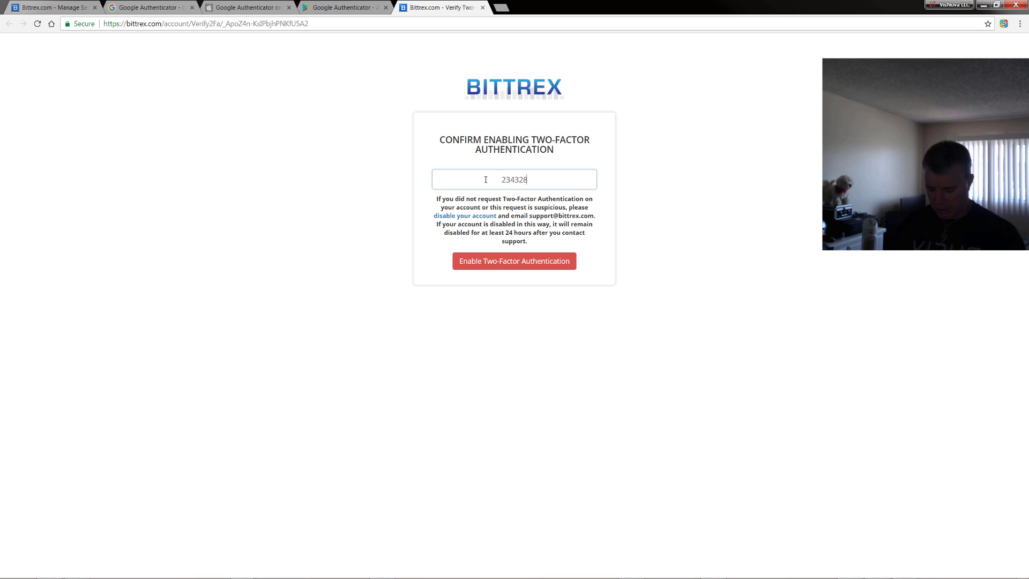
key(Return)
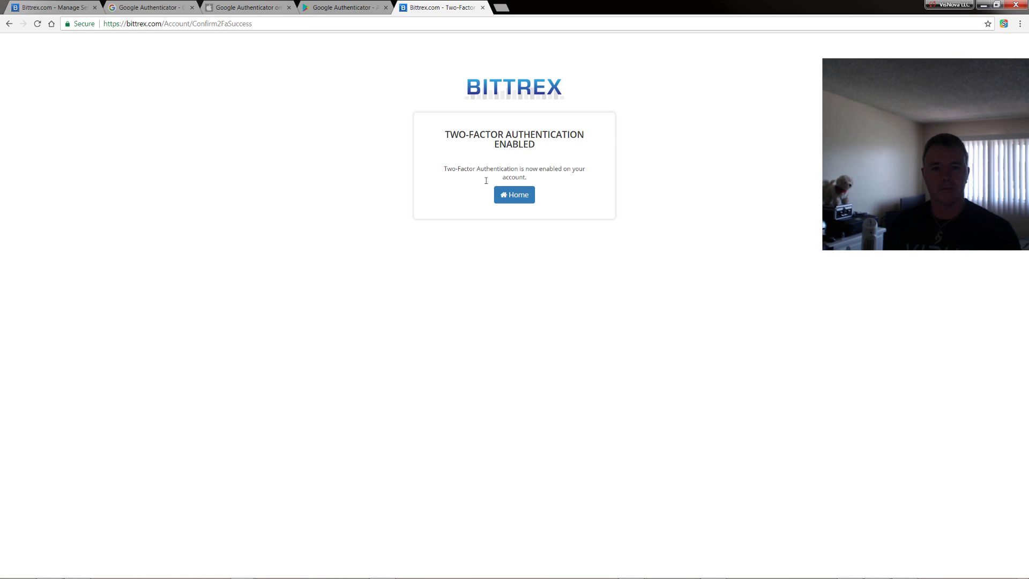
click(506, 197)
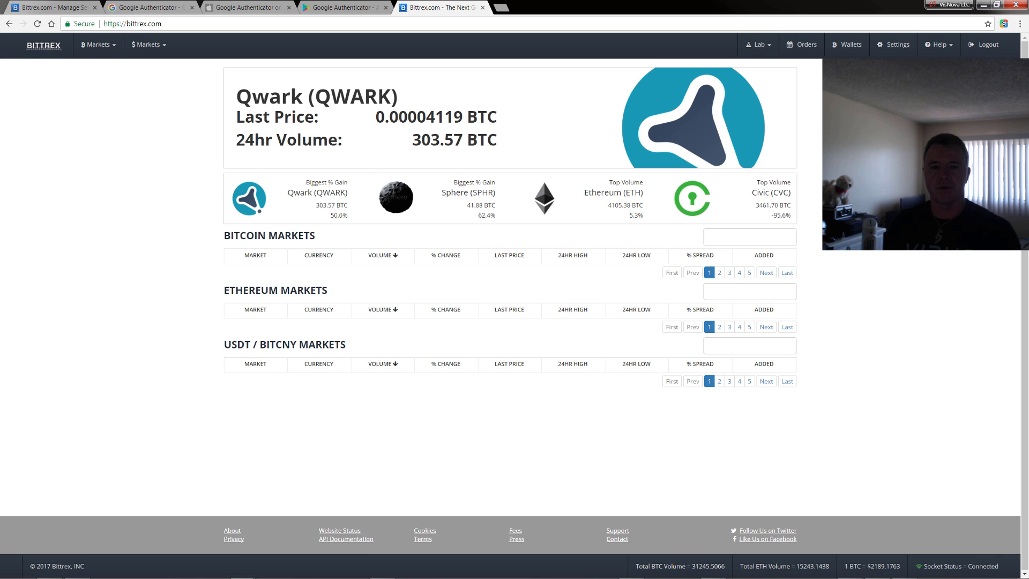
- Check that Settings' Two-Factor Authentication section shows 2FA as Enabled
click(898, 46)
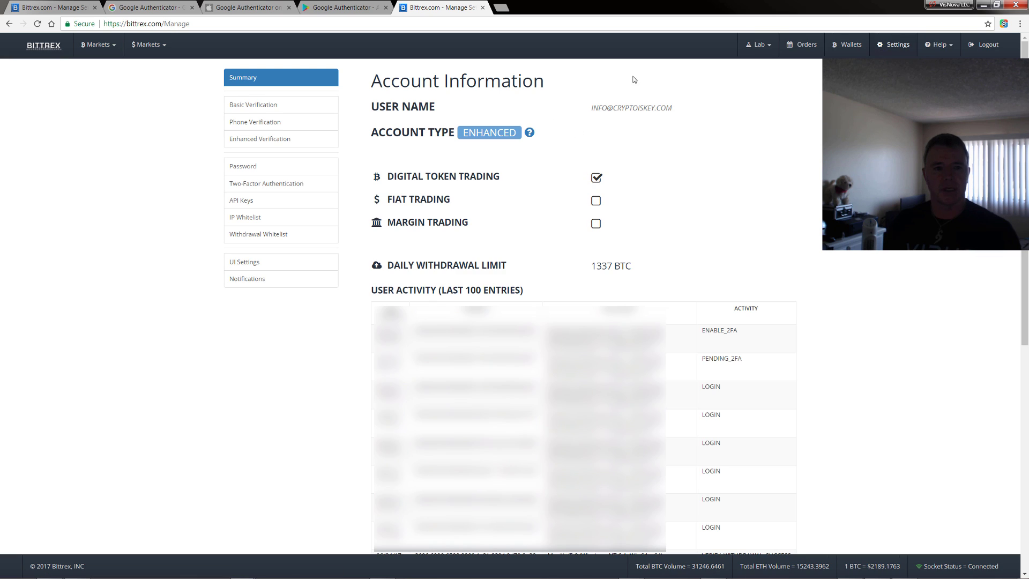
click(237, 187)
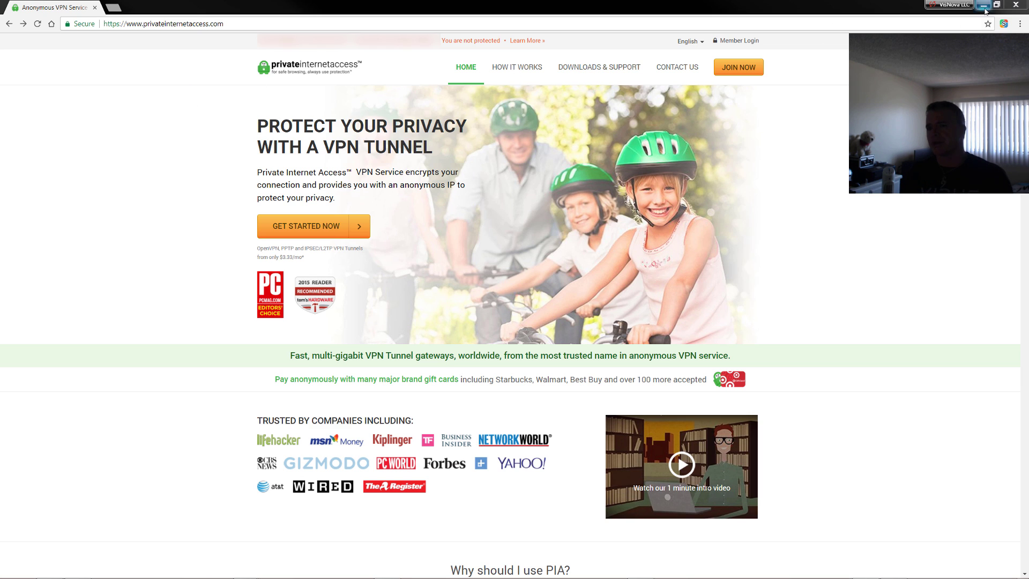
- Switch away from the browser to show the desktop
key(alt+Tab)
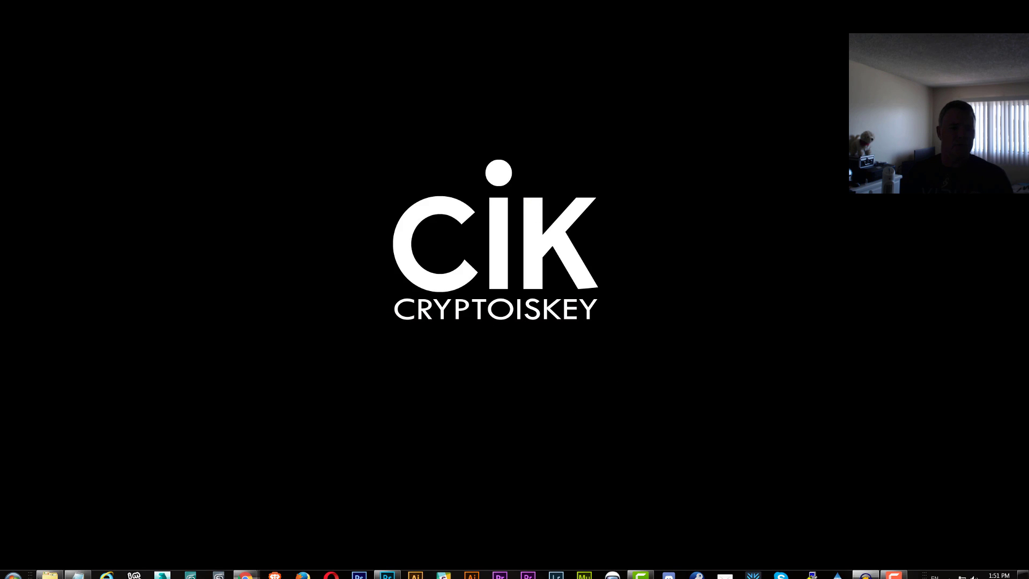
- Launch Private Internet Access and use its tray menu to connect to a VPN server
click(13, 569)
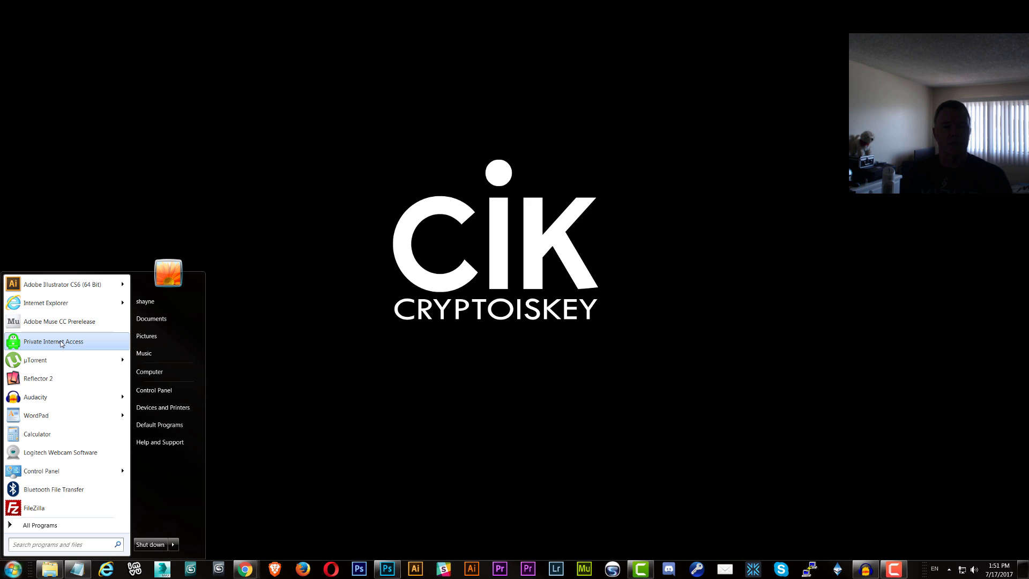
click(61, 342)
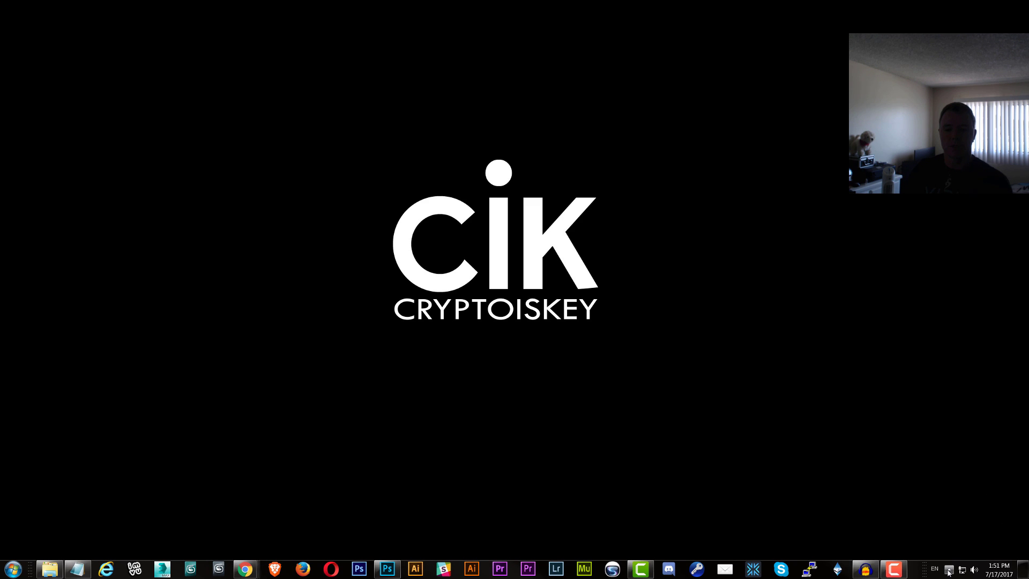
click(949, 569)
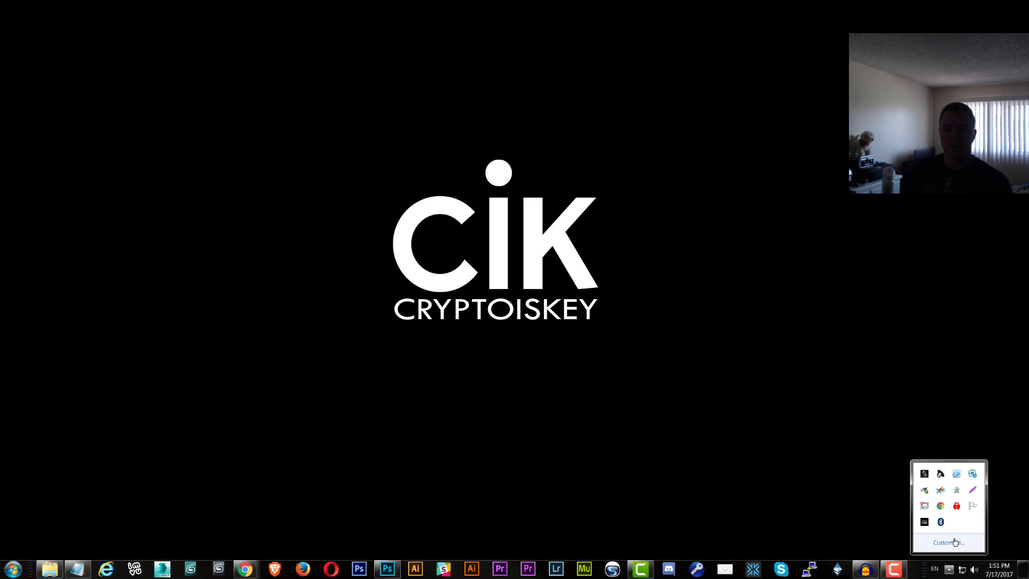
right_click(957, 507)
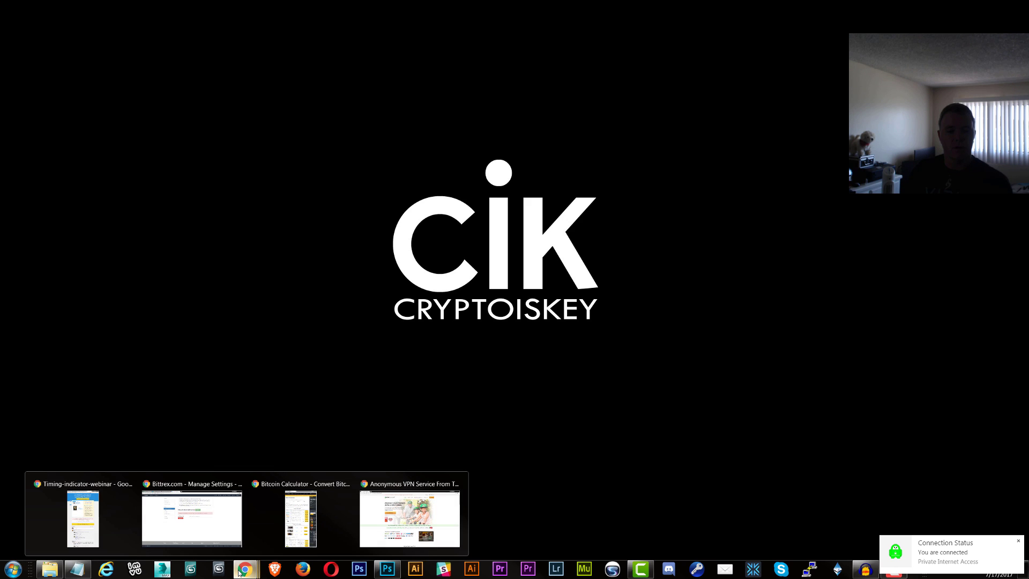
- Restore the browser and load whatsmyip.org in a new tab
click(409, 515)
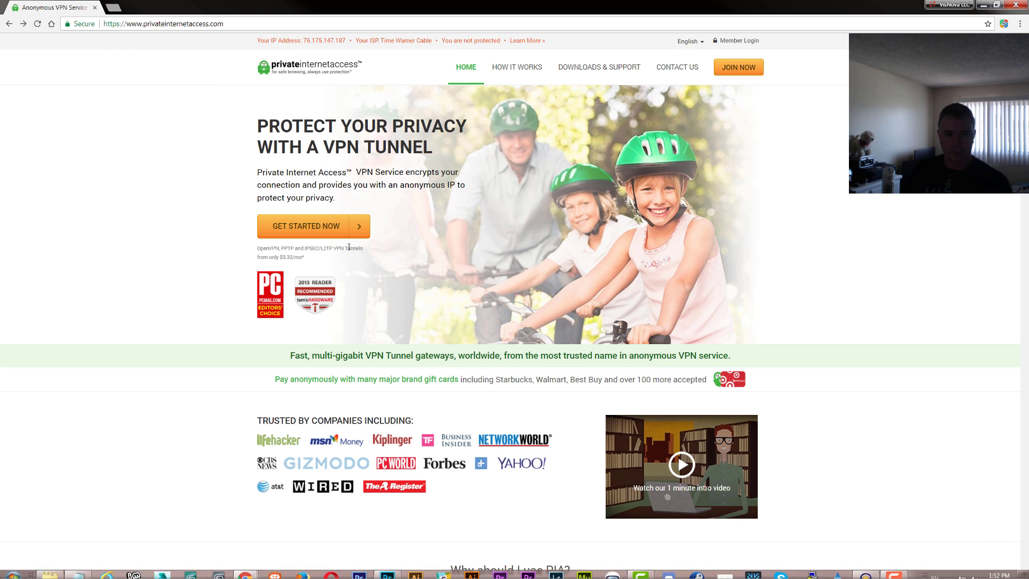
click(114, 7)
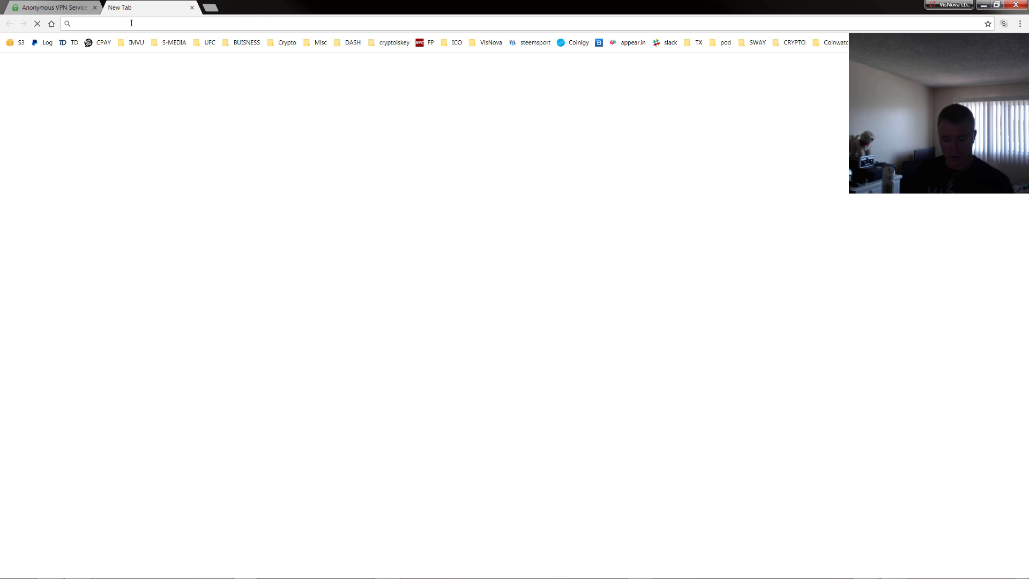
text(HATS)
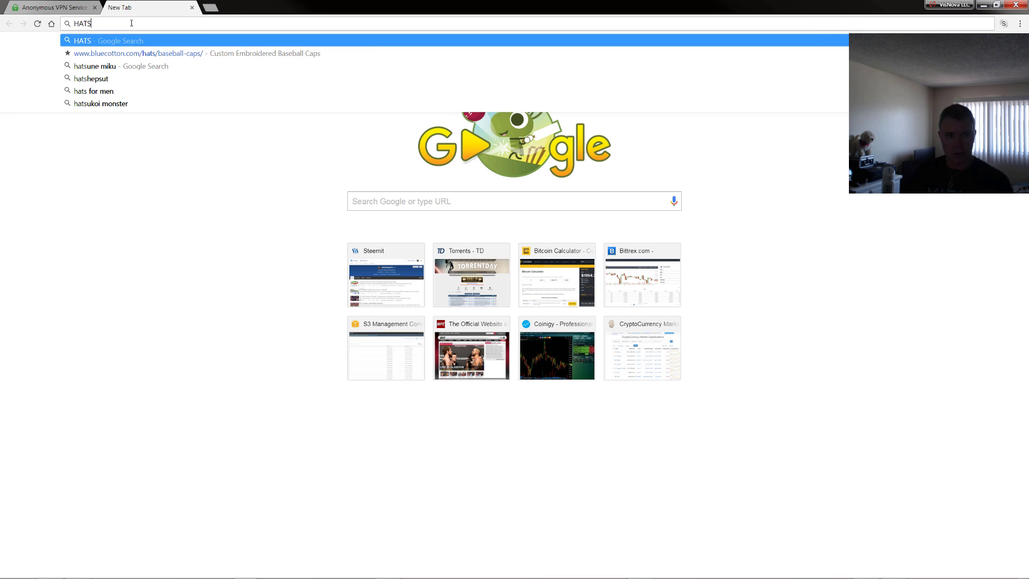
key(BackSpace)
key(BackSpace)
key(BackSpace)
key(BackSpace)
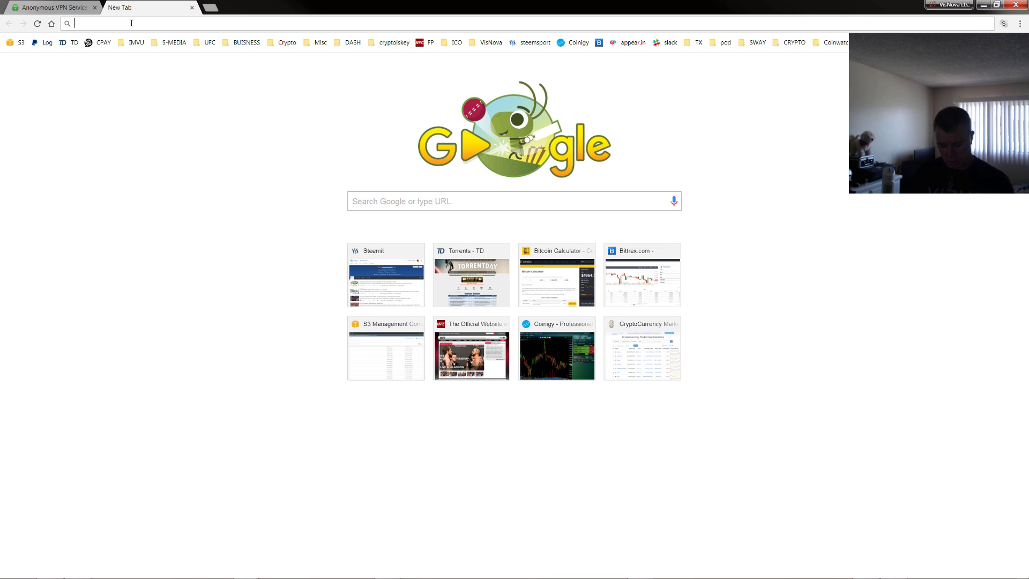
text(whatsmyip.org)
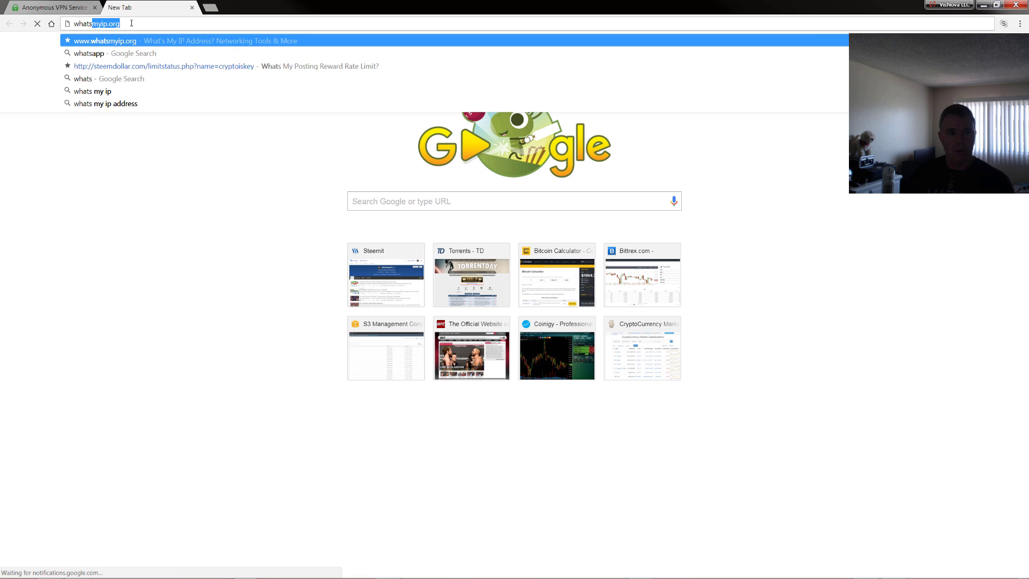
click(135, 41)
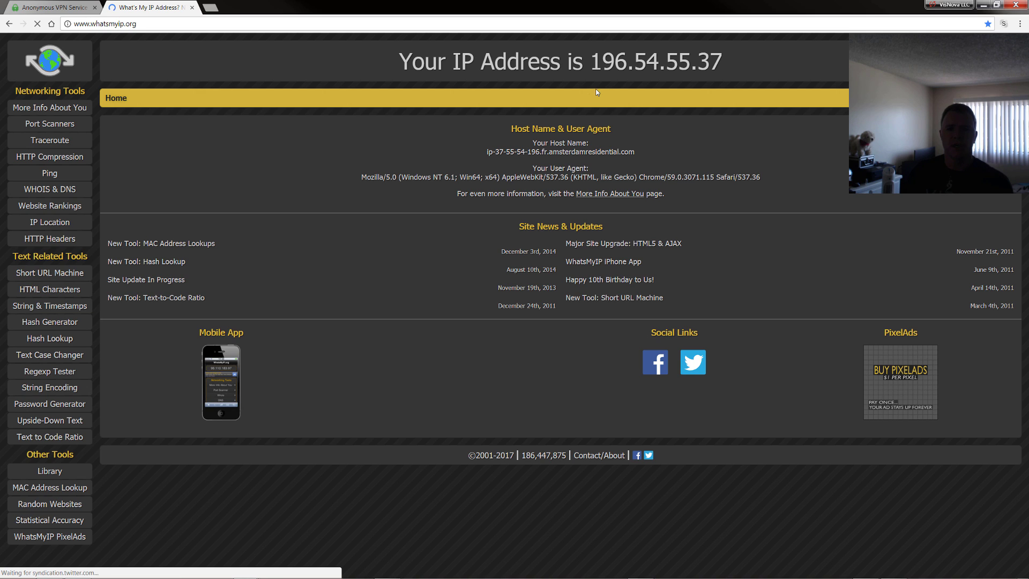
- Select the displayed IP address 196.54.55.37 for copying
drag(593, 57, 761, 58)
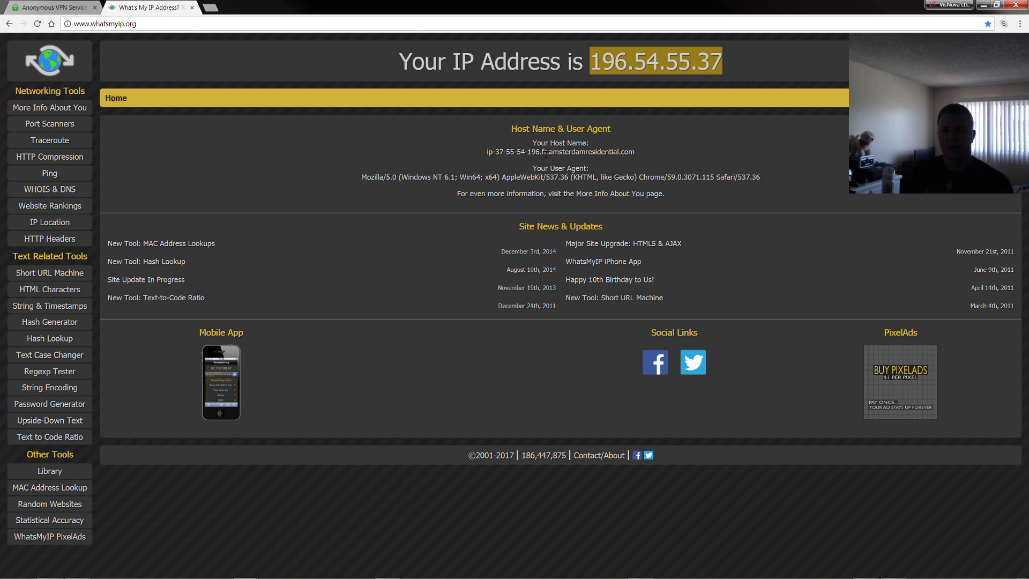
click(449, 141)
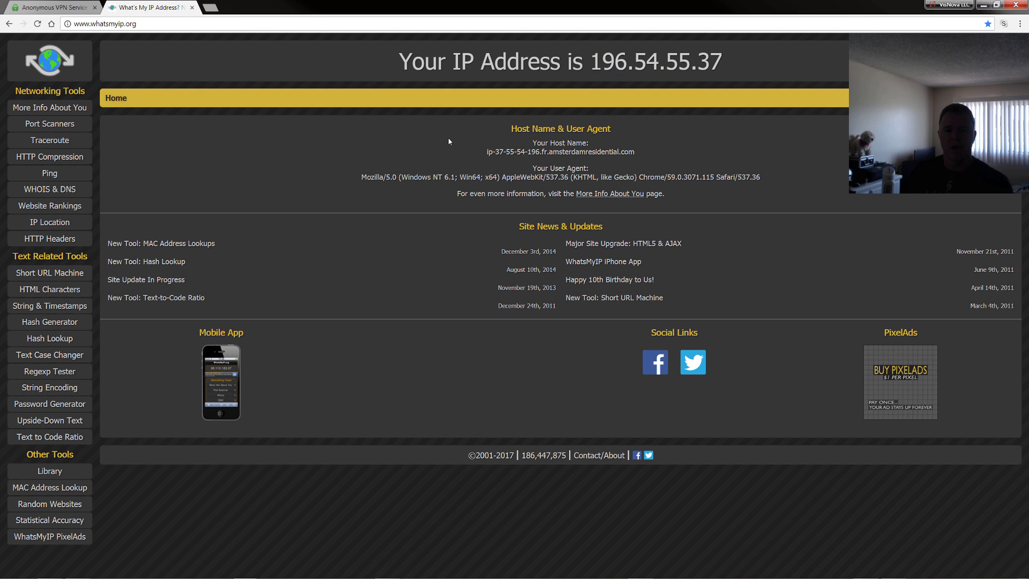
drag(591, 59, 764, 57)
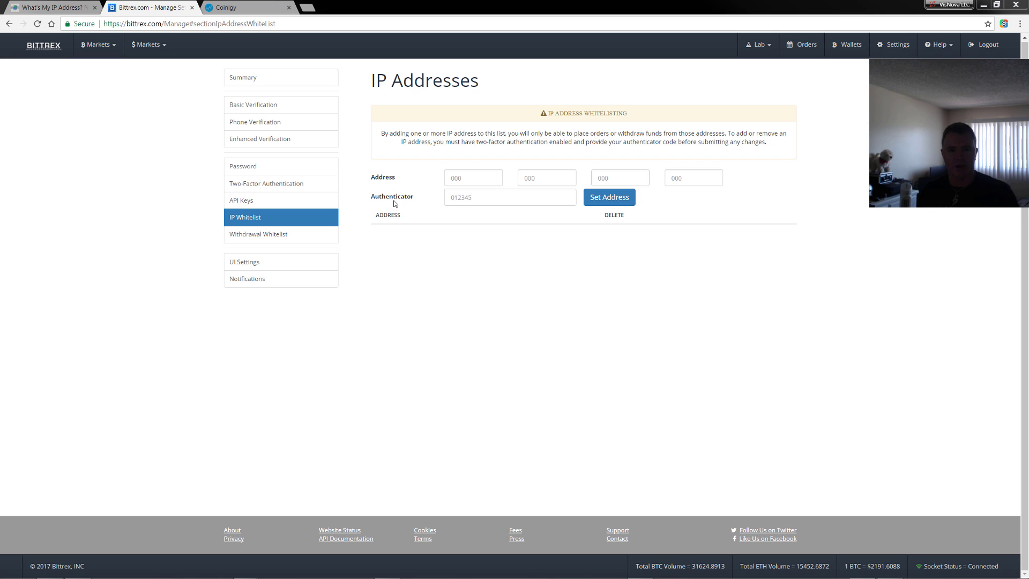
- Focus the first IP Address box, then return to What's My IP to check 196.54.55.37
click(467, 177)
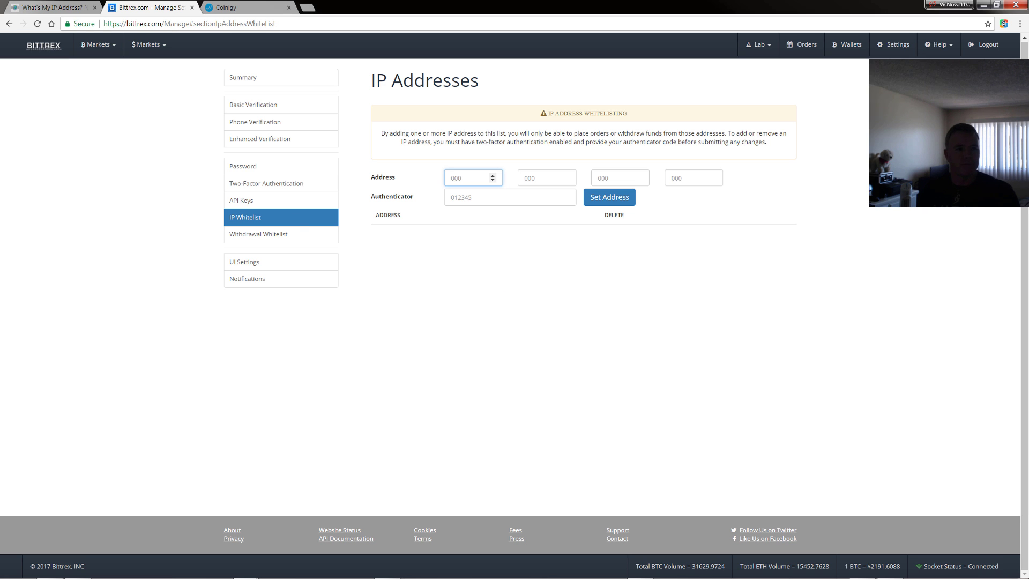
click(38, 8)
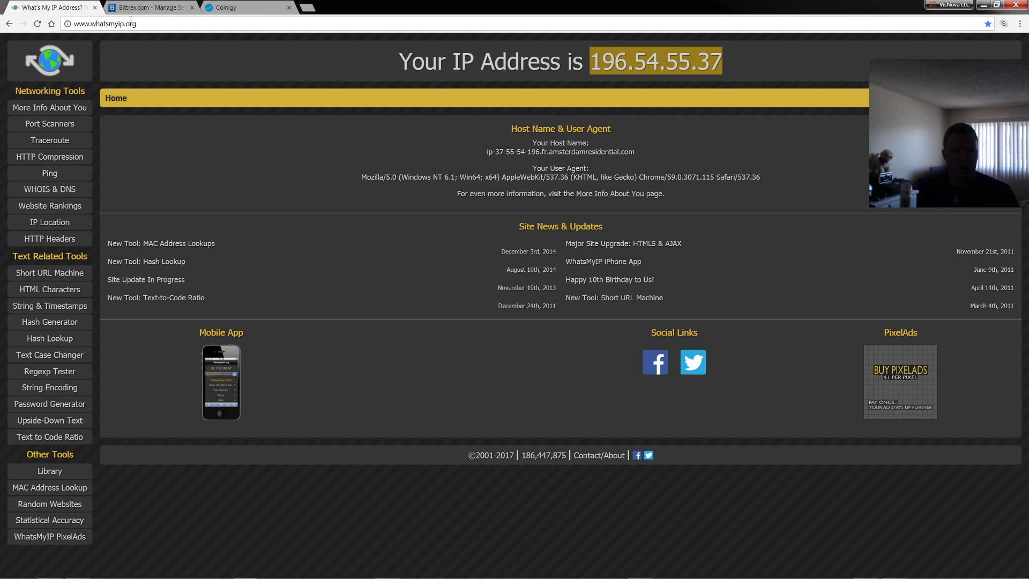
click(144, 8)
key(alt+Tab)
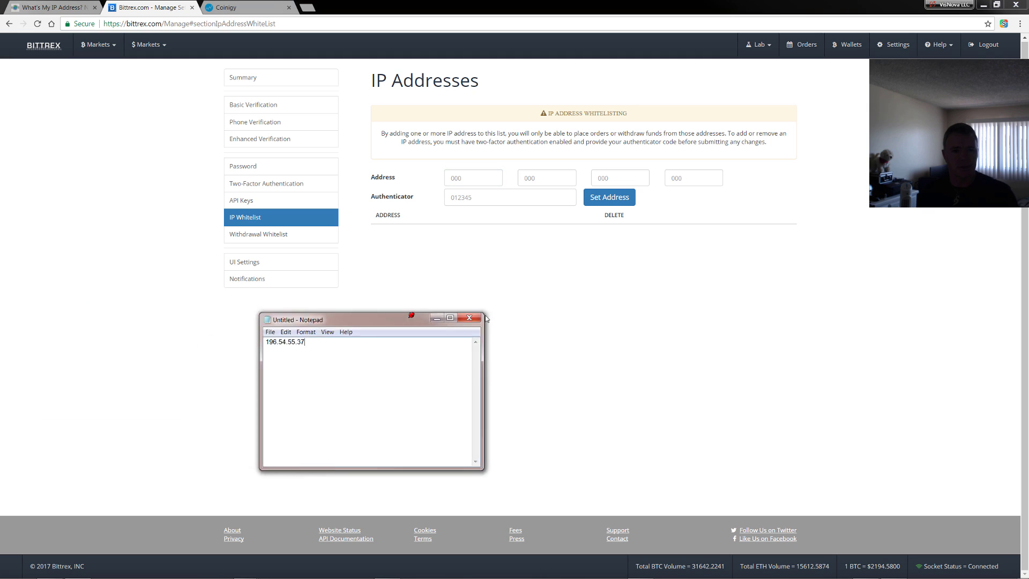
click(464, 180)
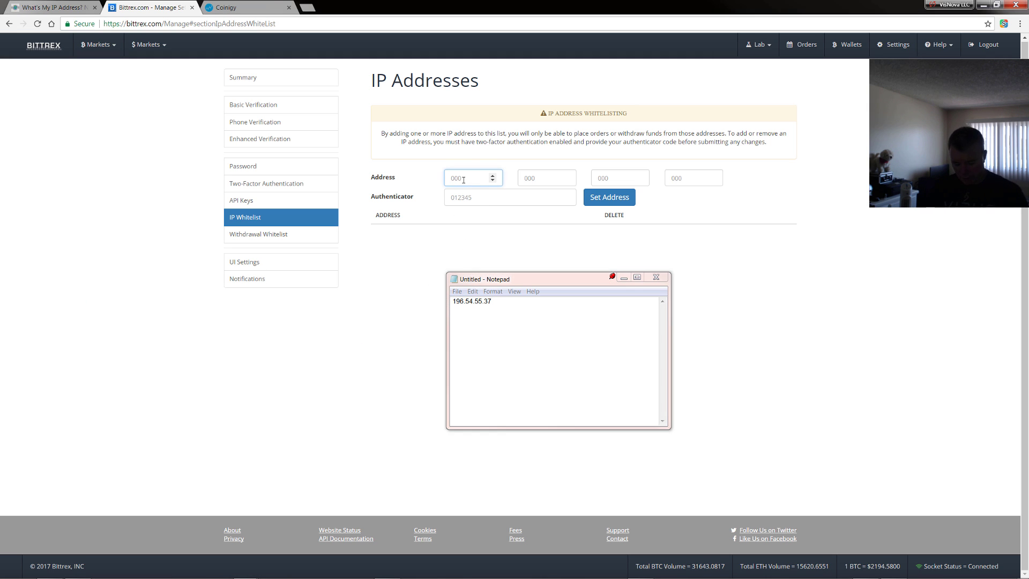
text(196)
key(Tab)
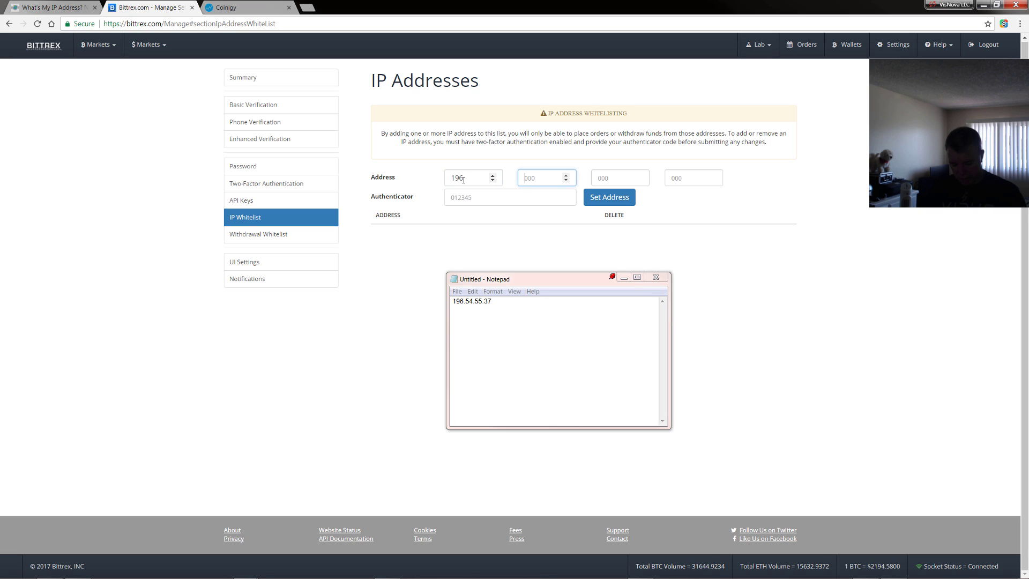
text(54)
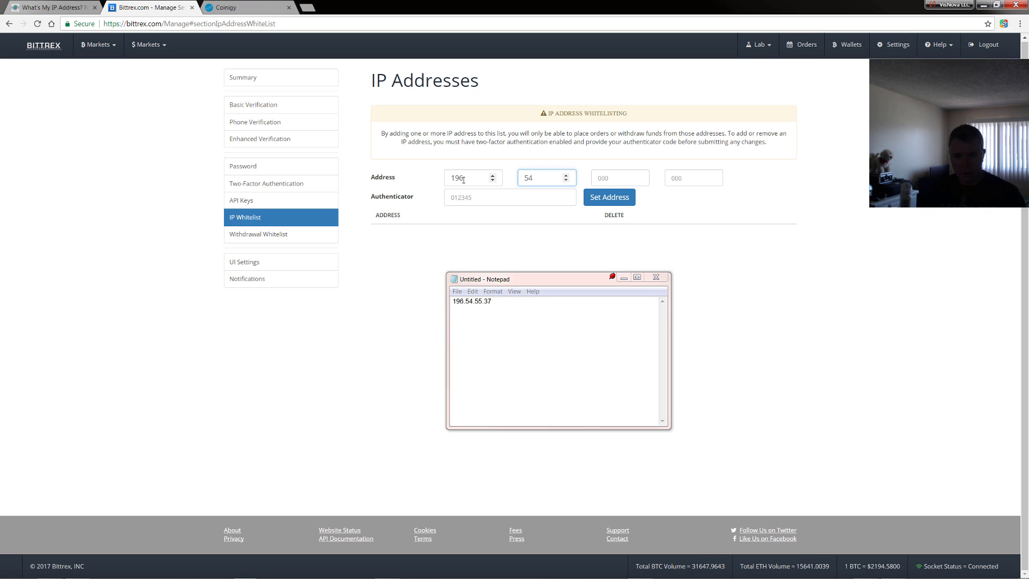
click(613, 180)
text(55)
click(678, 176)
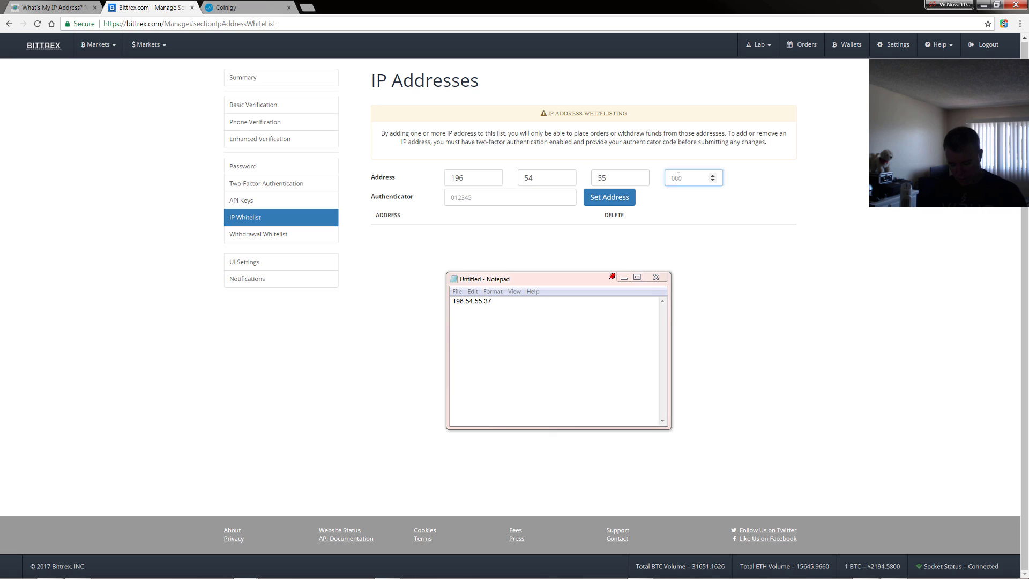
text(37)
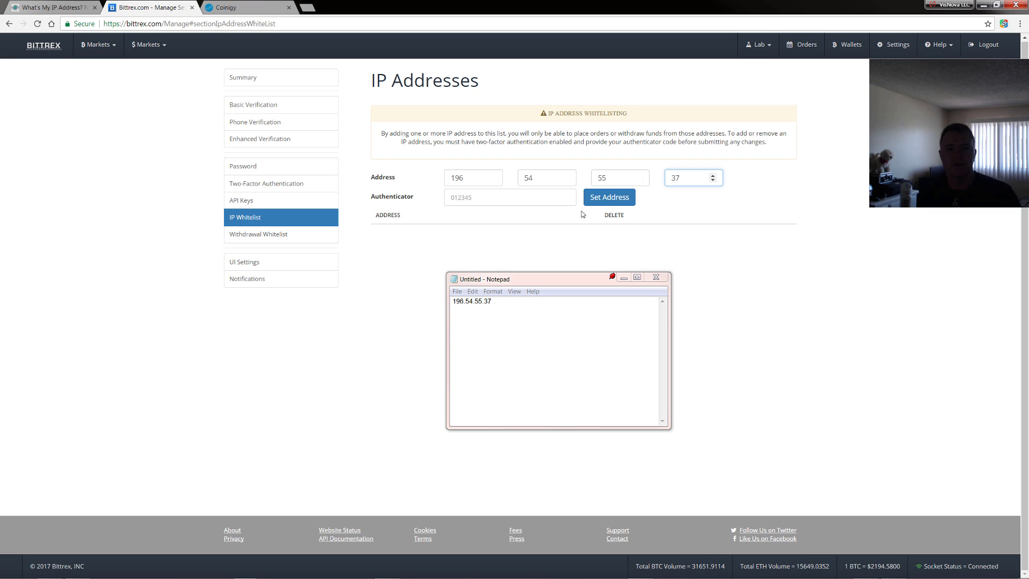
- Enter the authenticator code and add the address to the IP whitelist
click(474, 198)
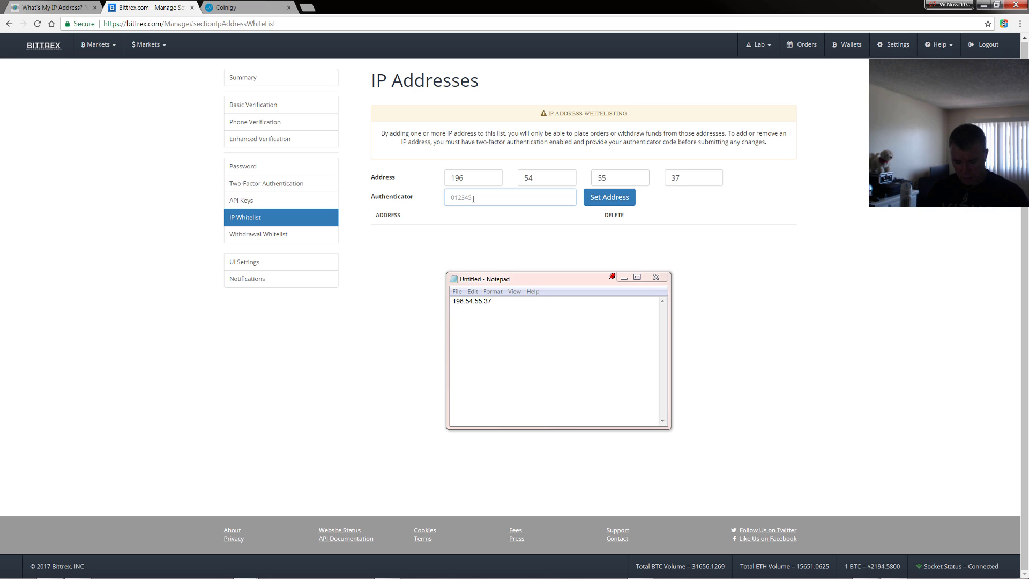
click(624, 199)
- Move the Notepad window off the whitelist and minimize it
click(542, 279)
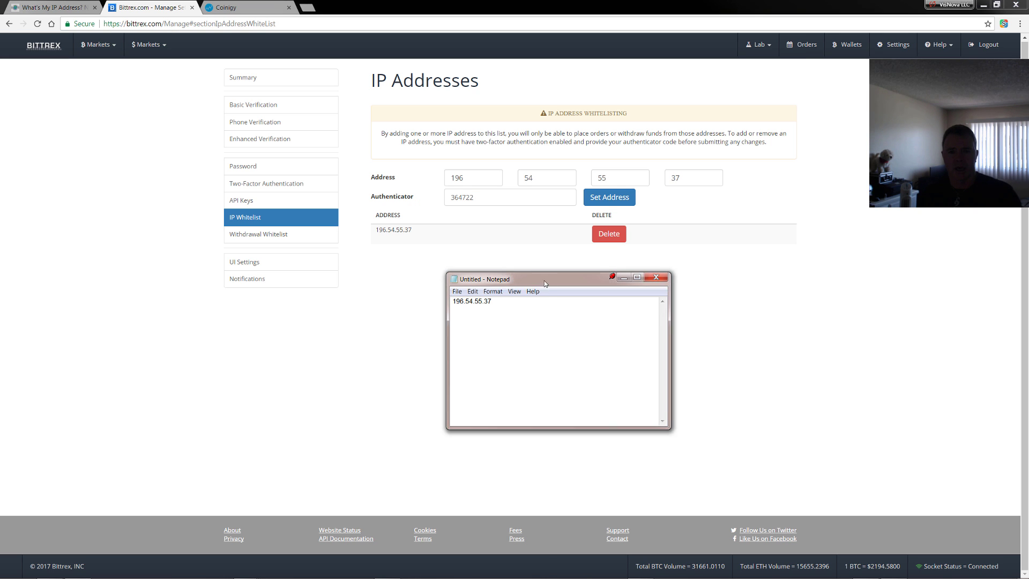
drag(545, 285, 547, 338)
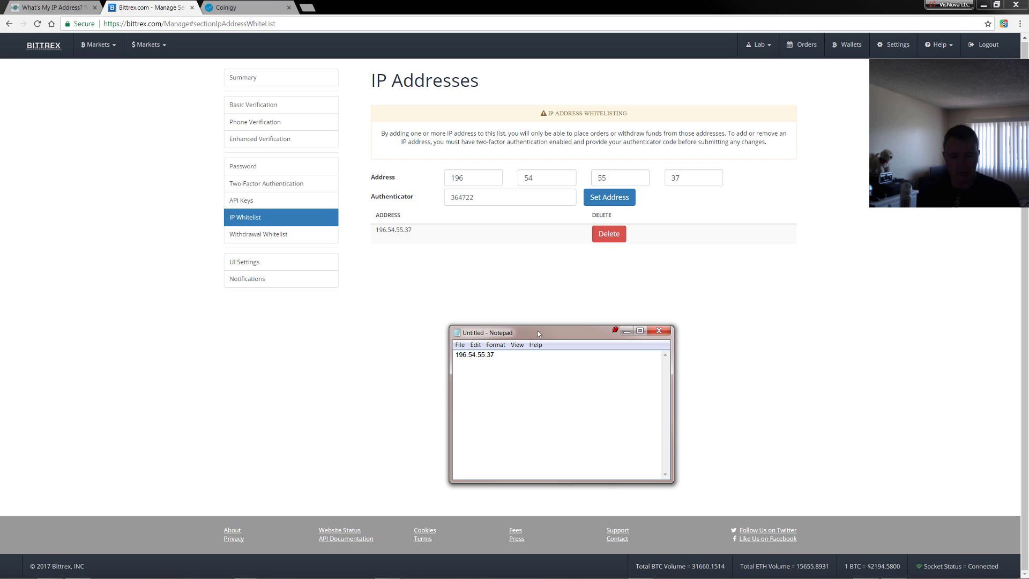
click(626, 330)
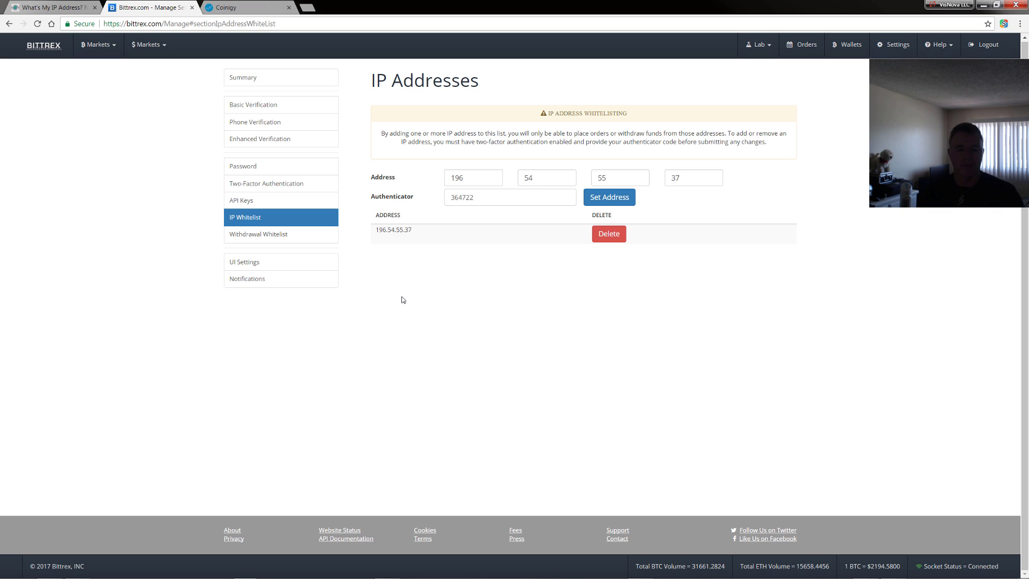
click(241, 9)
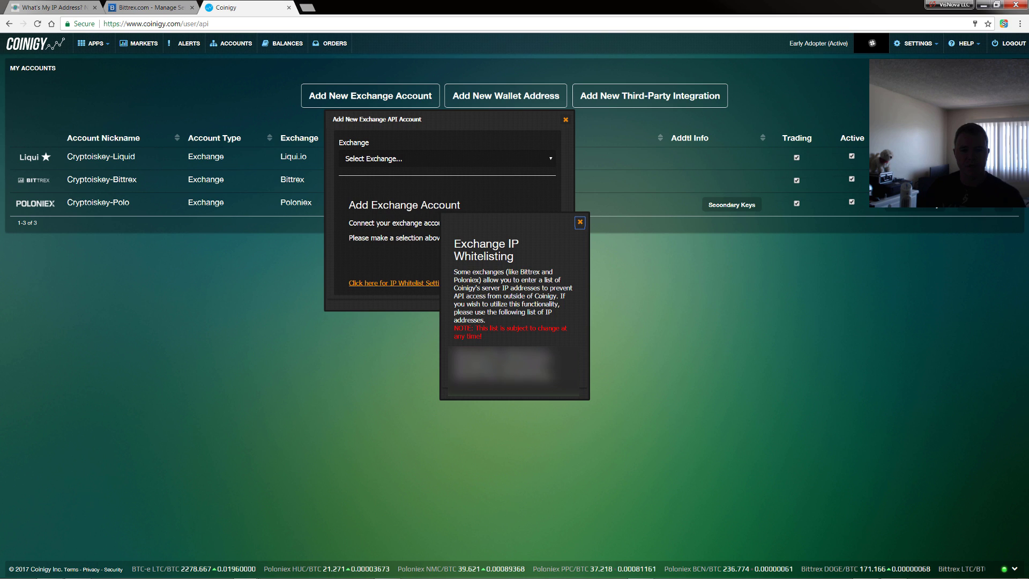
drag(549, 381, 453, 349)
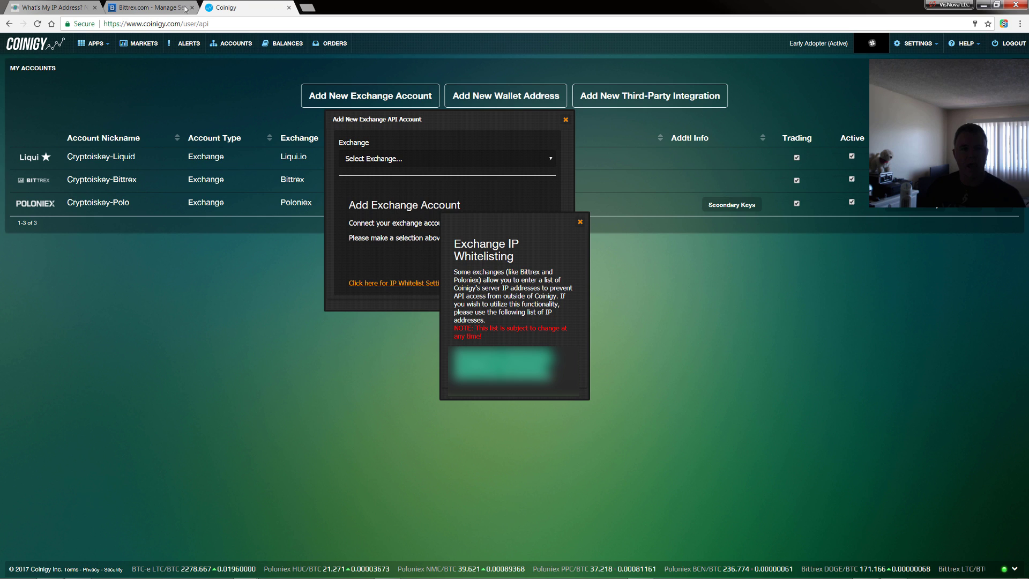
click(138, 8)
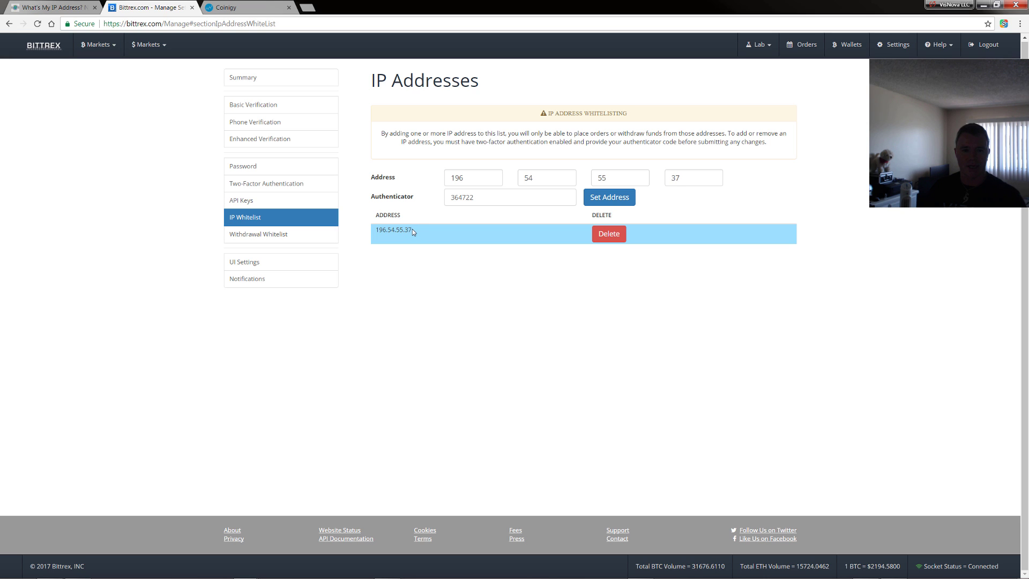
- Select the whitelisted address 196.54.55.37 on the page
drag(413, 229, 374, 230)
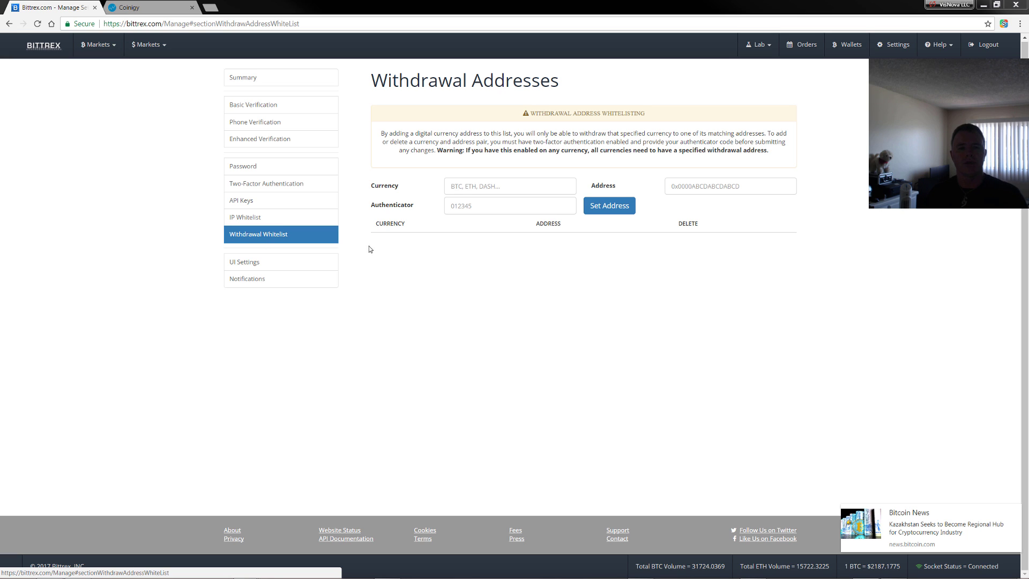
- Add a BTC withdrawal address by pasting it, entering the authenticator code, and saving
click(468, 188)
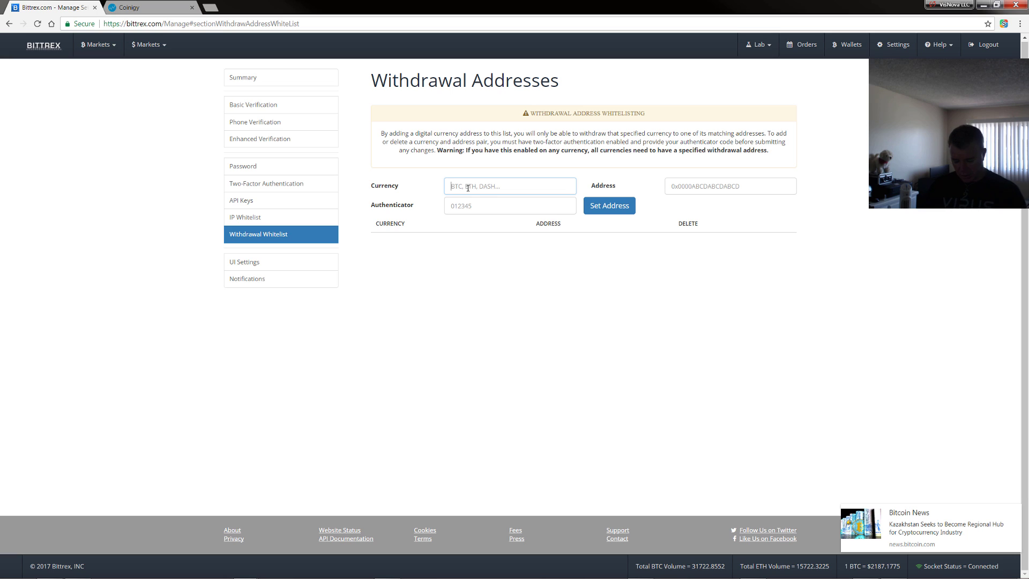
text(BTC)
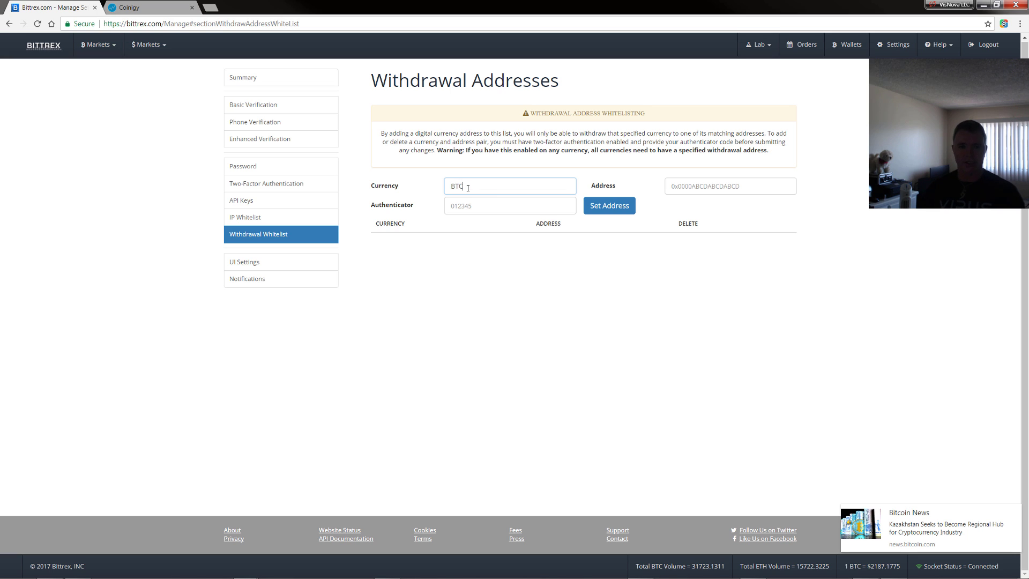
click(678, 186)
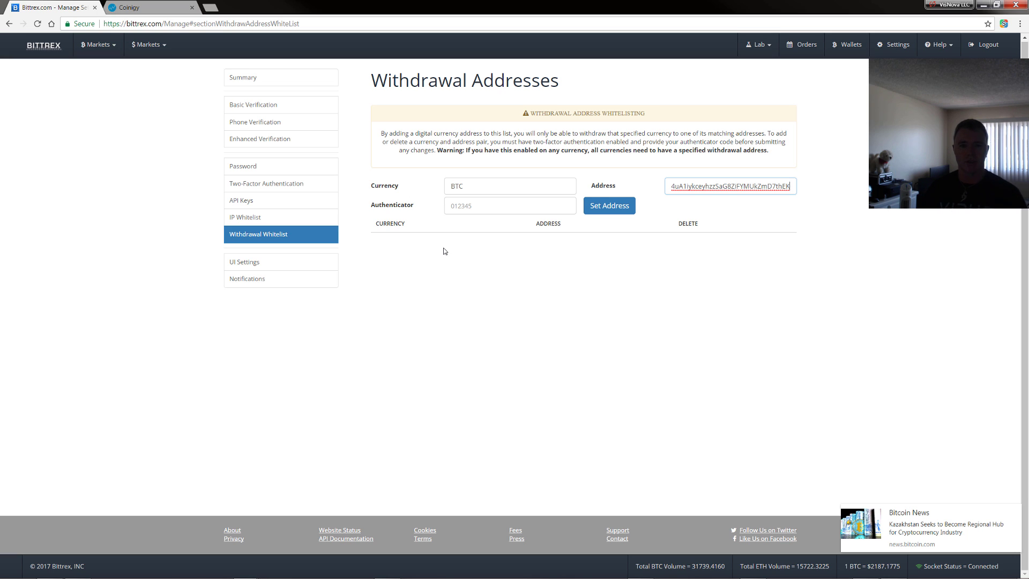
click(463, 206)
click(609, 205)
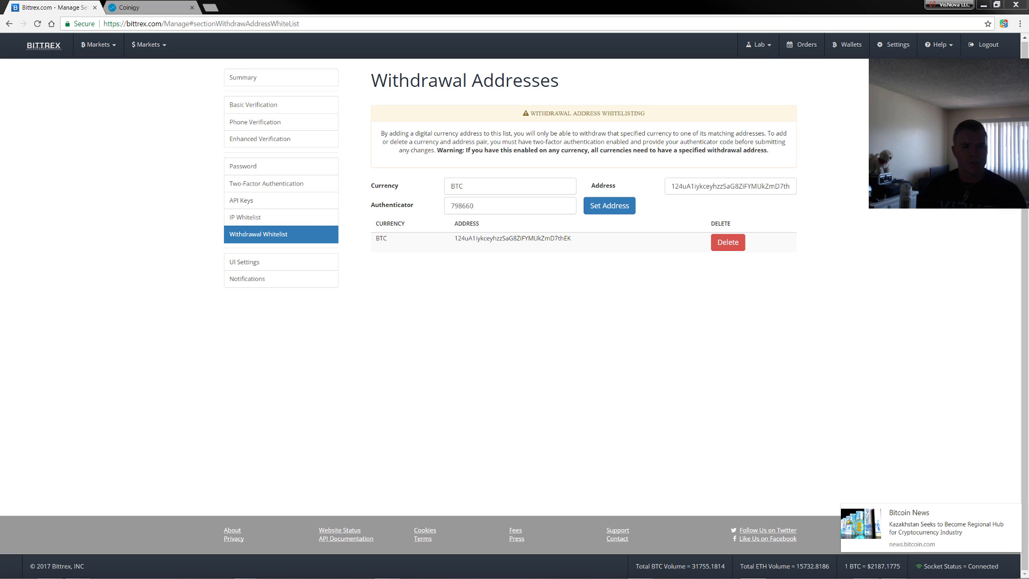
- Replace BTC with GNT, paste the GNT address, and save with a fresh authenticator code
click(501, 186)
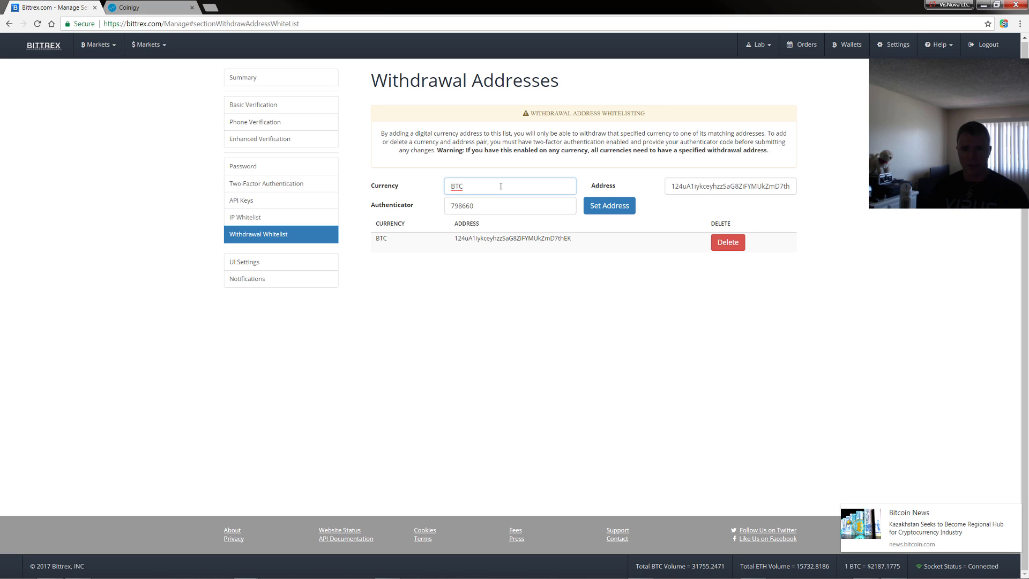
drag(500, 186, 445, 187)
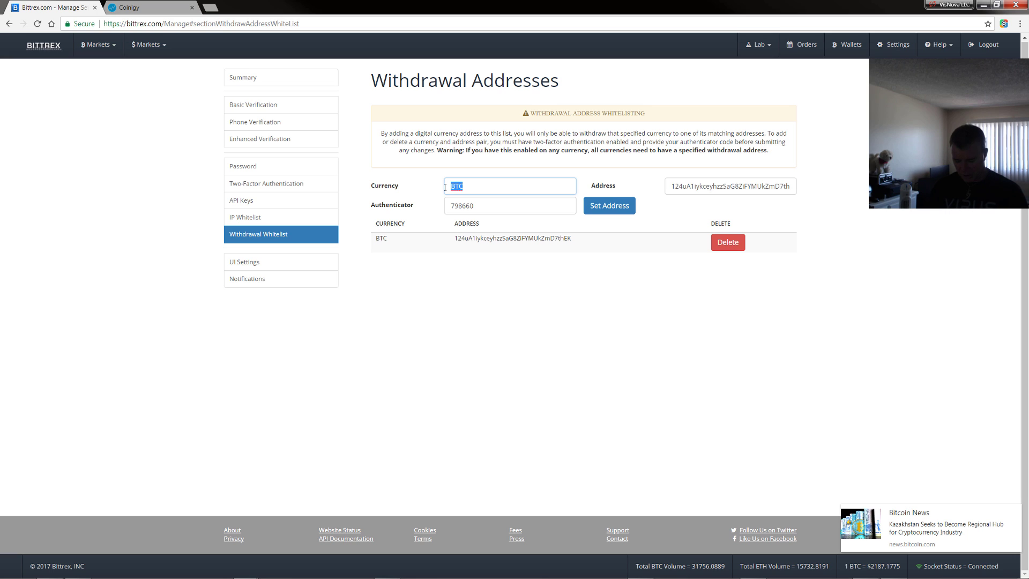
text(GNT)
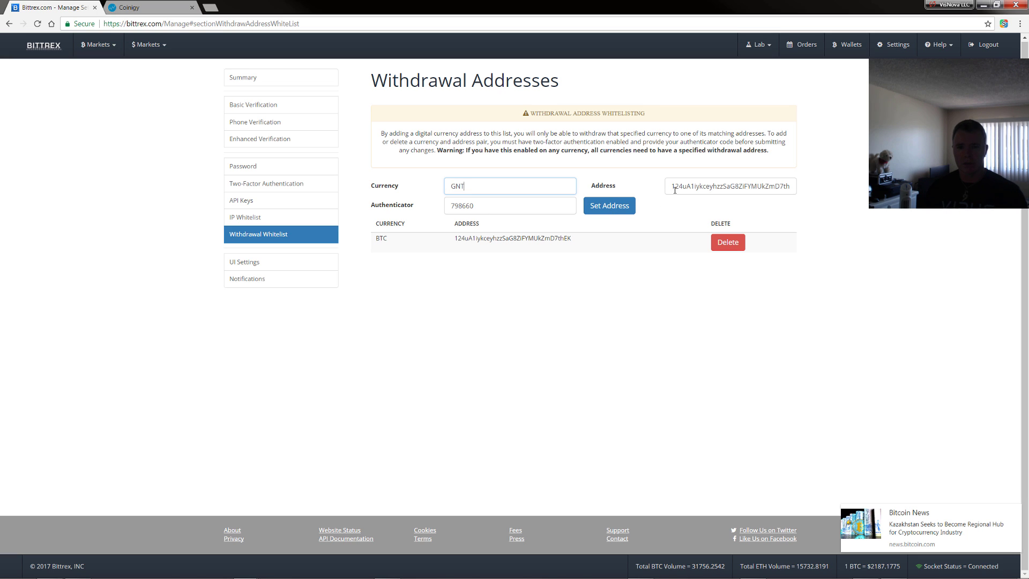
drag(675, 189, 911, 187)
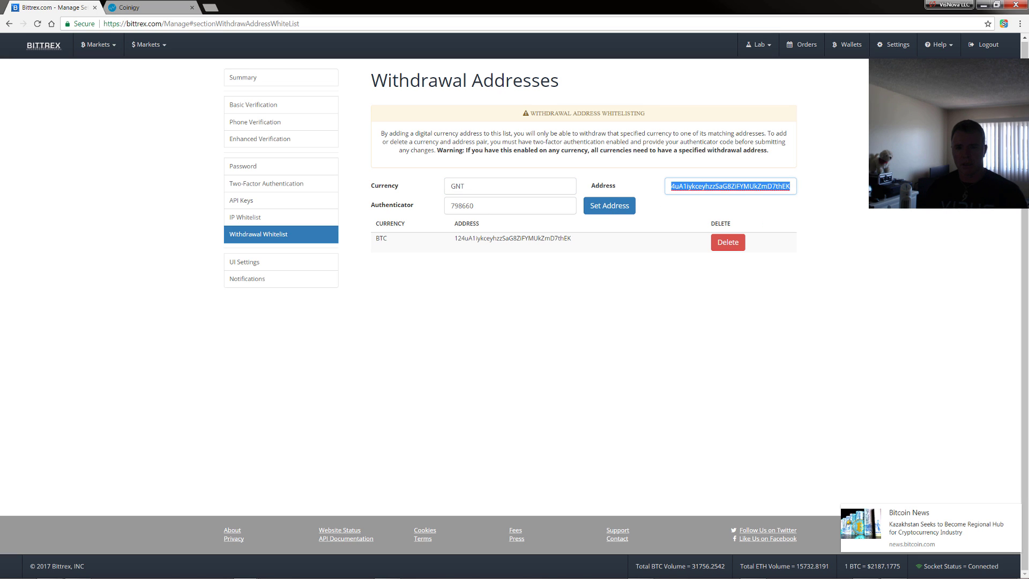
right_click(777, 186)
click(807, 256)
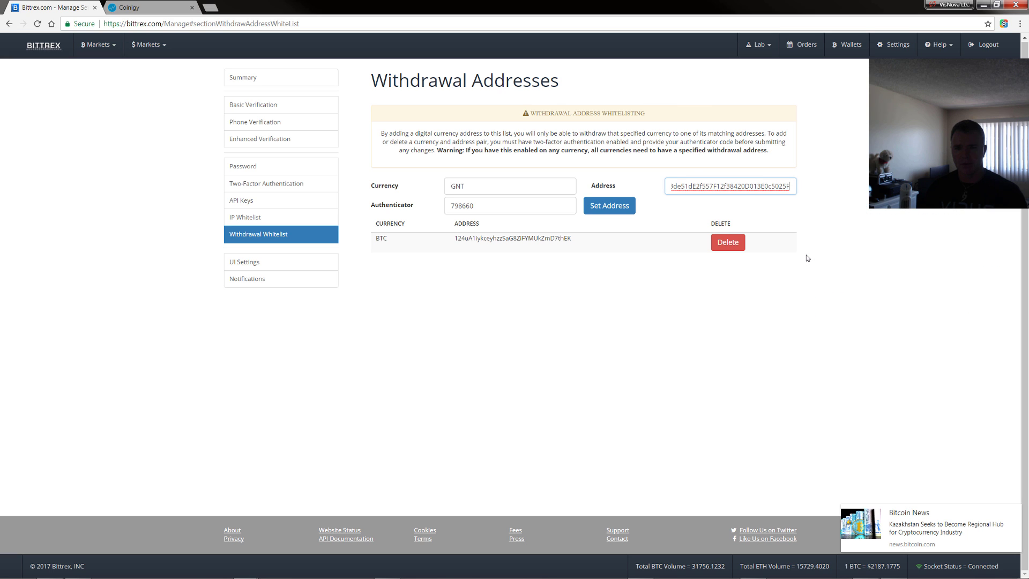
double_click(482, 206)
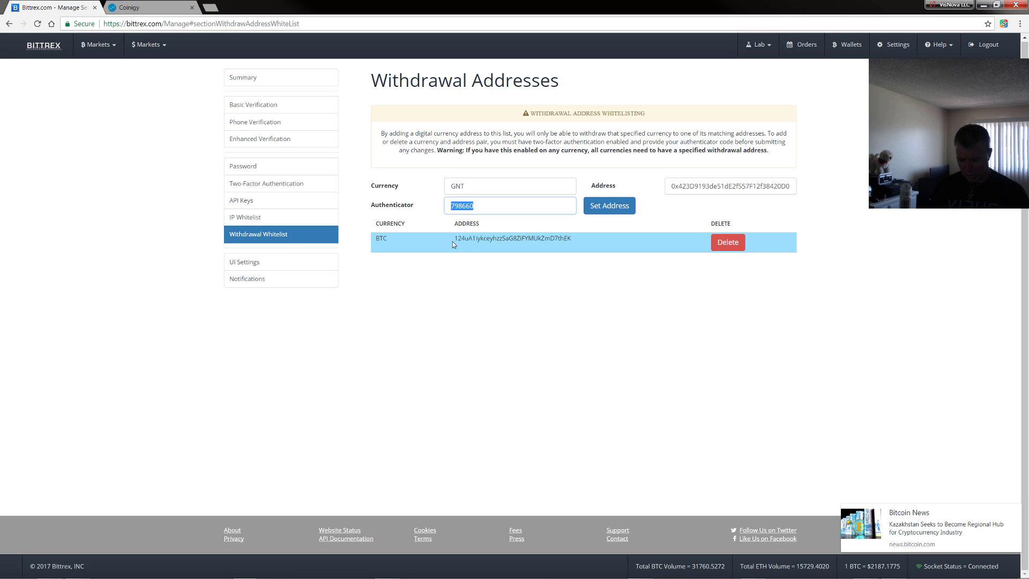
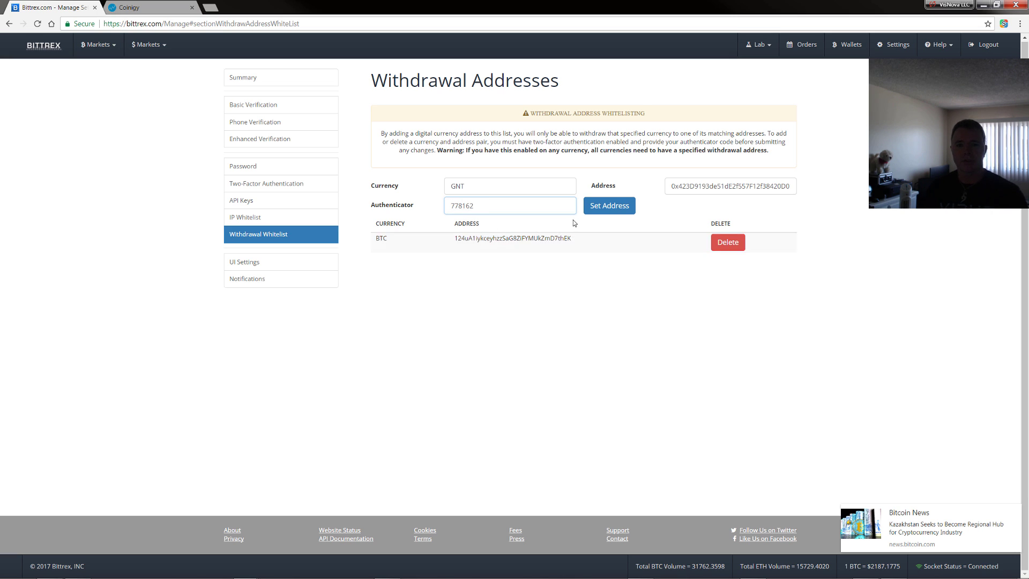
click(600, 207)
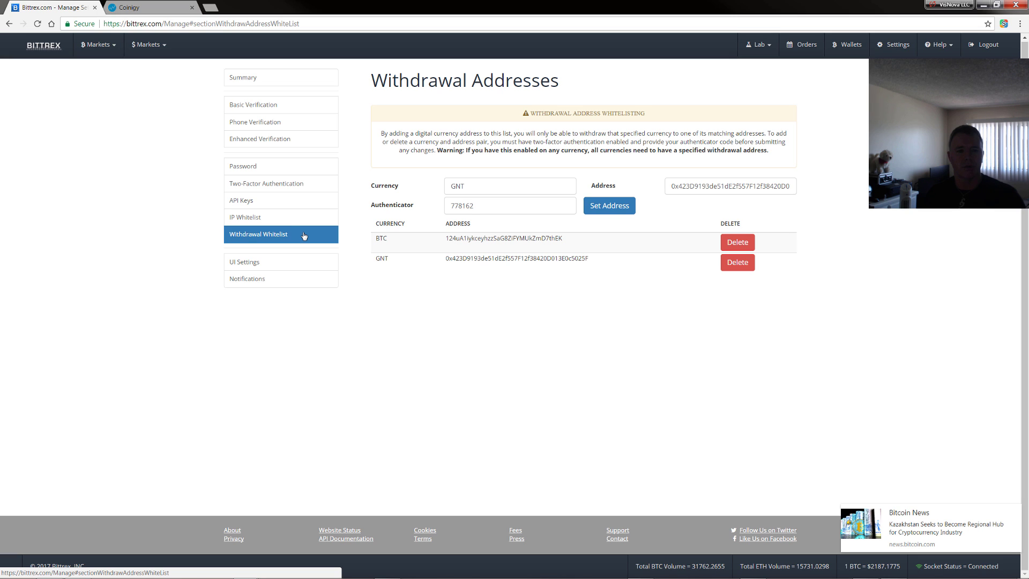
- Open the API Keys page from the settings sidebar
click(254, 203)
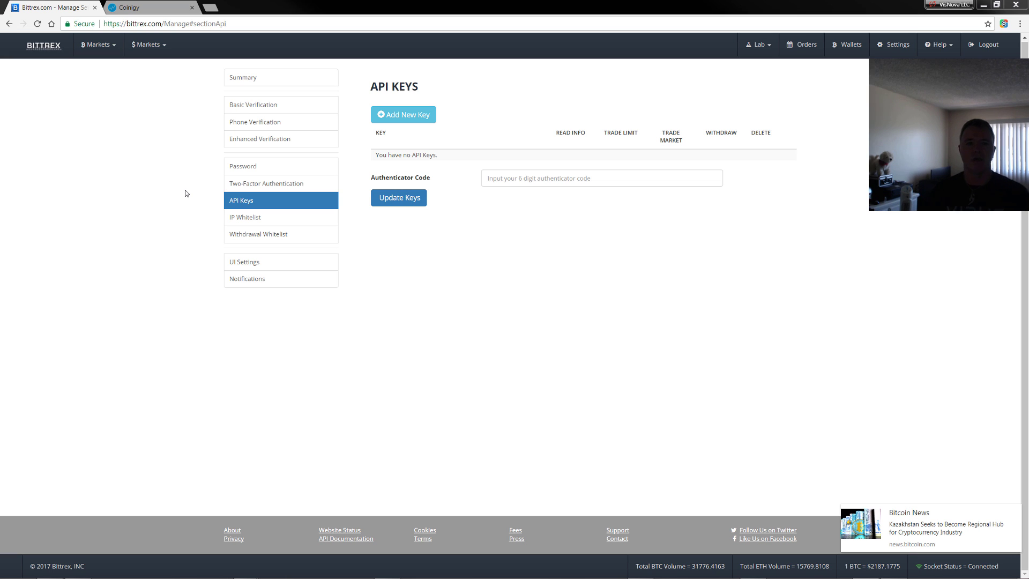
- Create an API key with Read Info, Trade Limit and Trade Market on, Withdraw off
click(405, 116)
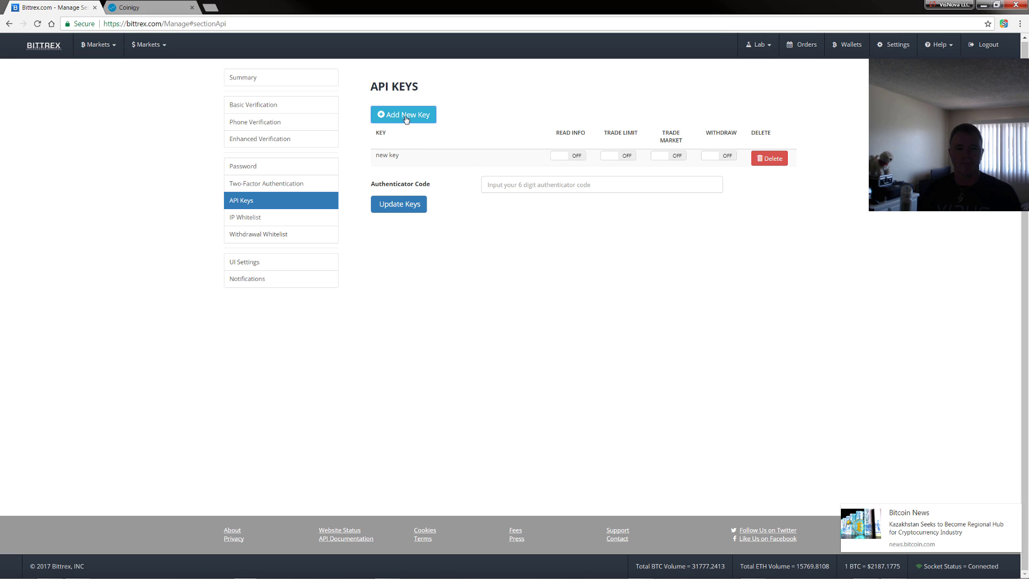
click(563, 159)
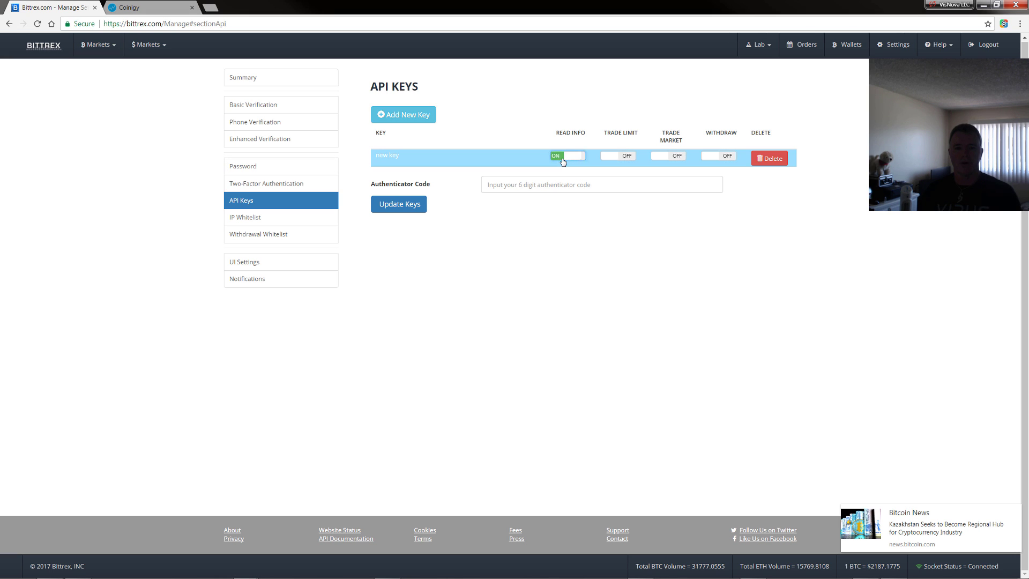
click(609, 159)
click(659, 157)
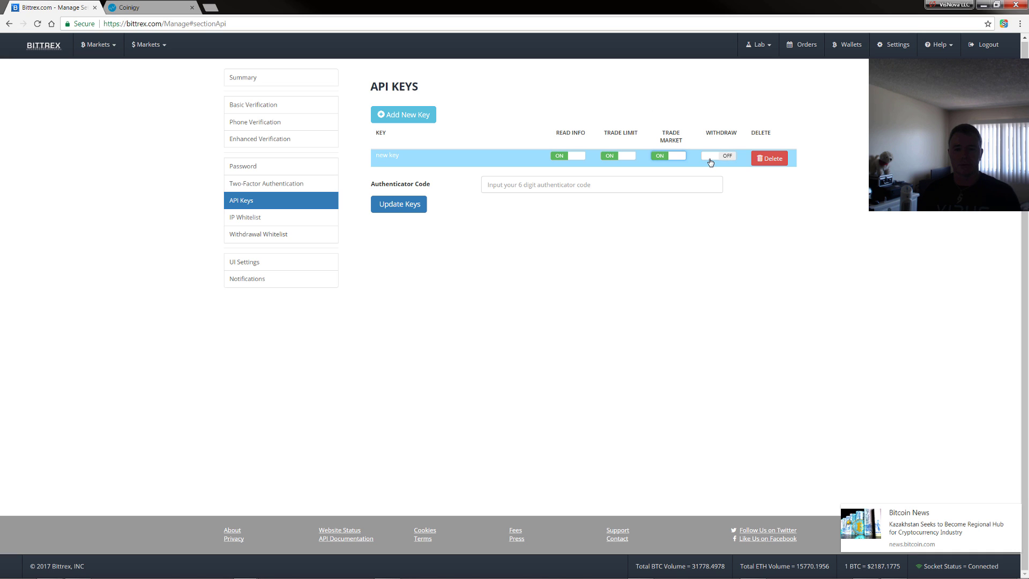
click(492, 186)
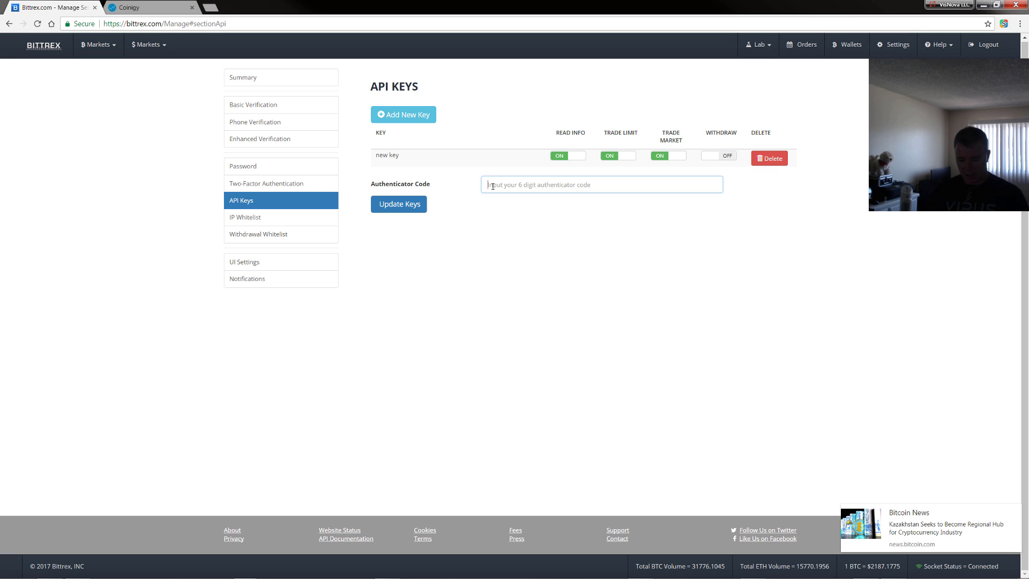
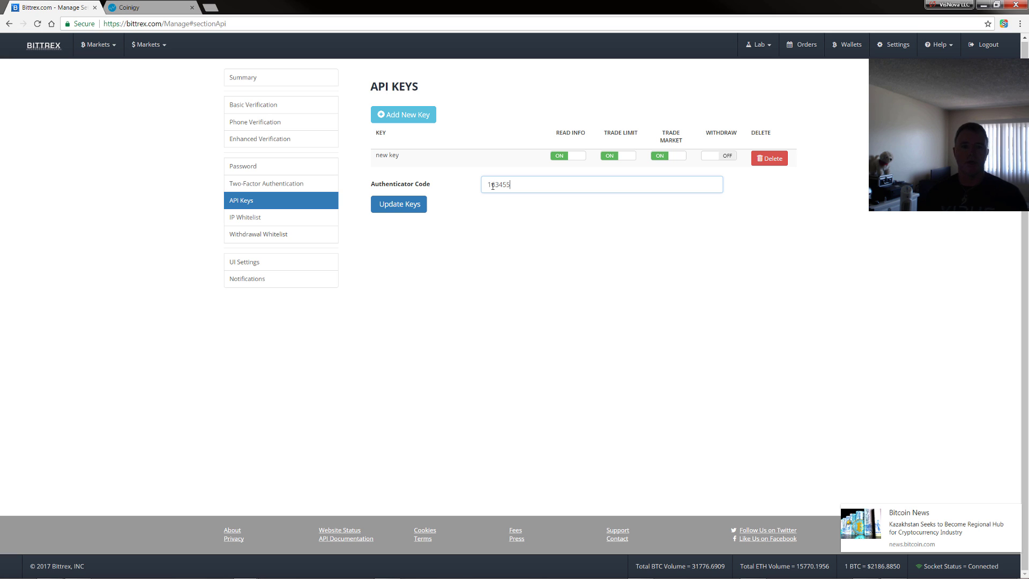
click(389, 214)
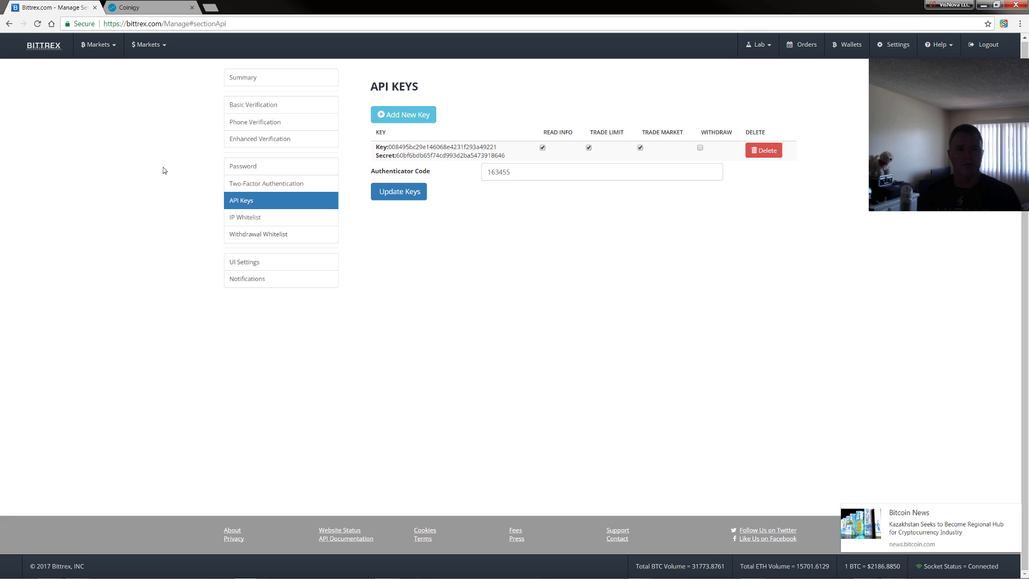
click(142, 9)
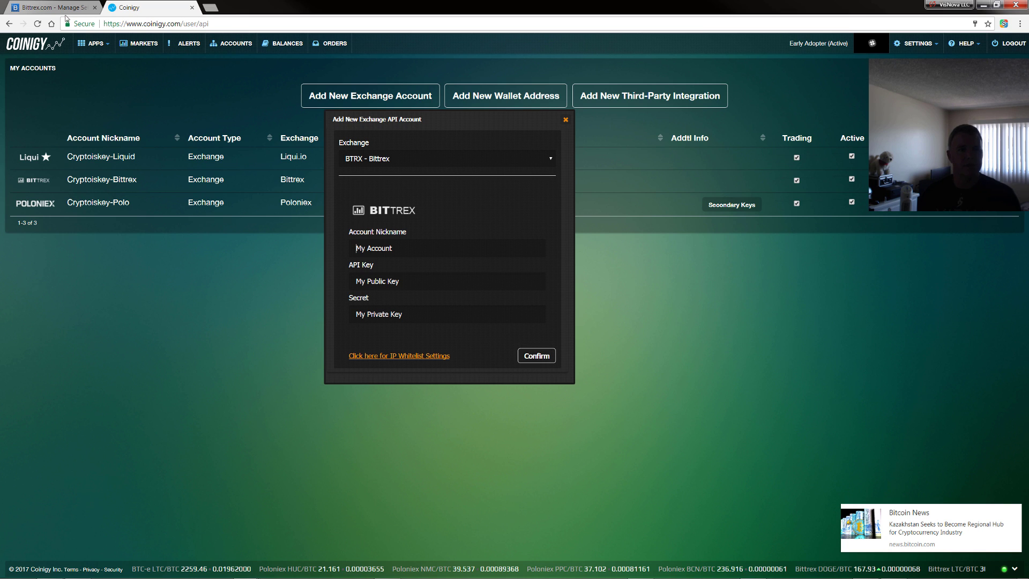
click(43, 7)
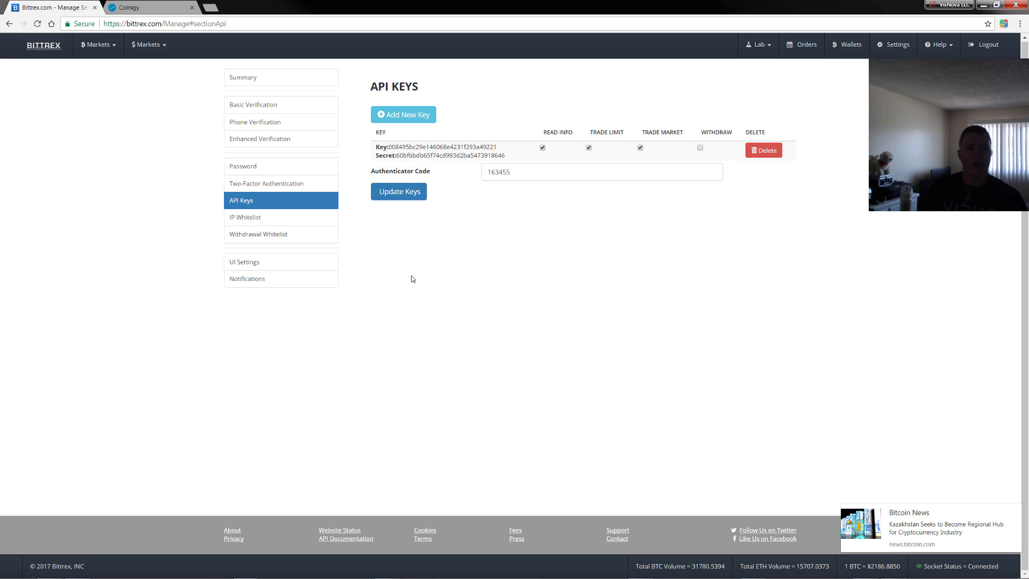
click(270, 166)
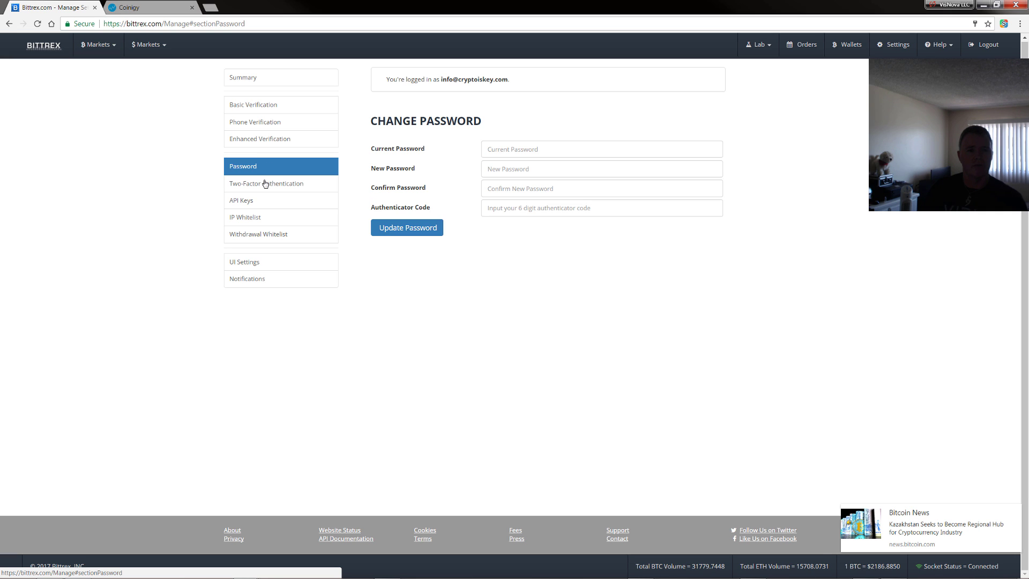
click(265, 185)
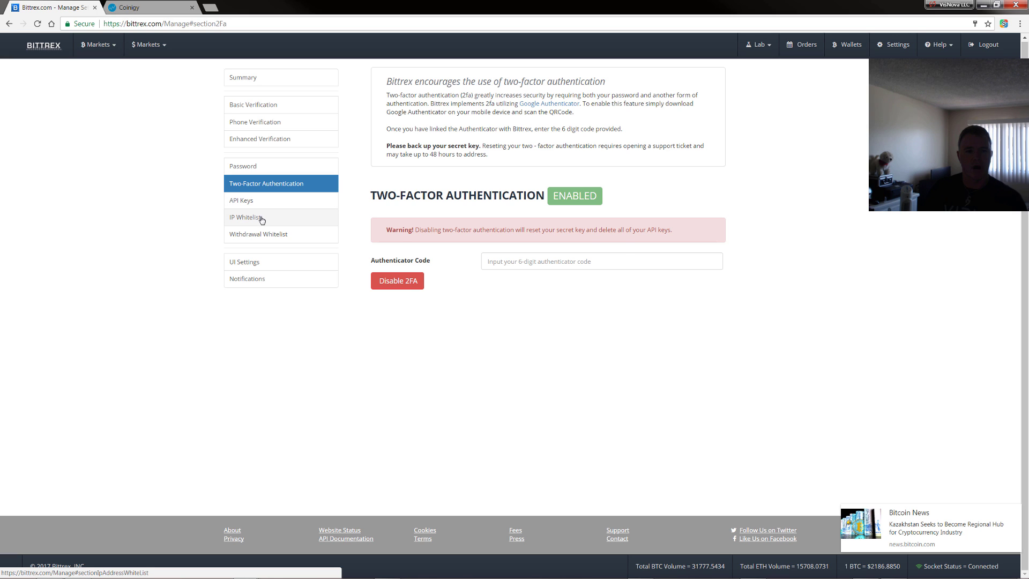
click(262, 218)
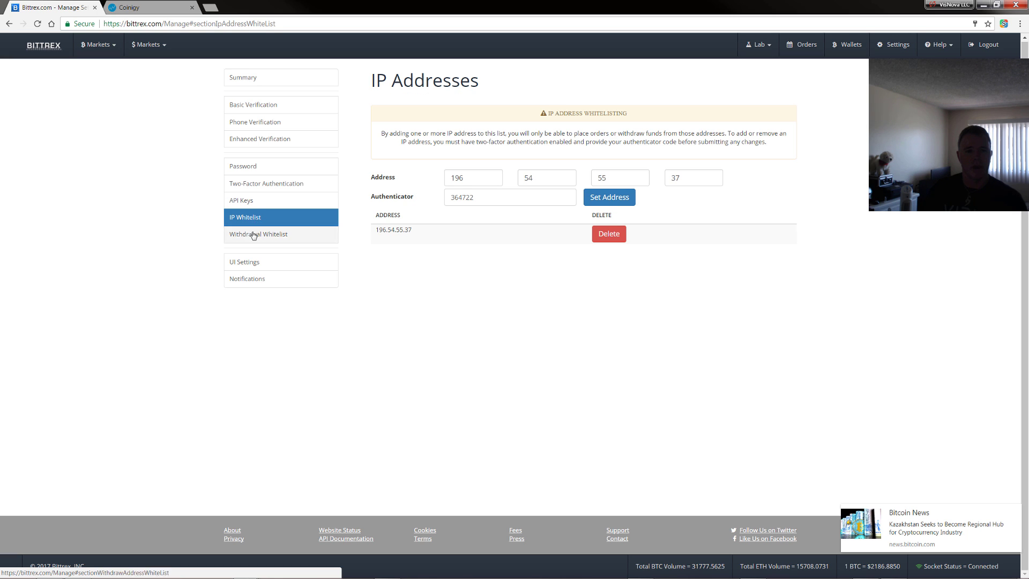
click(254, 235)
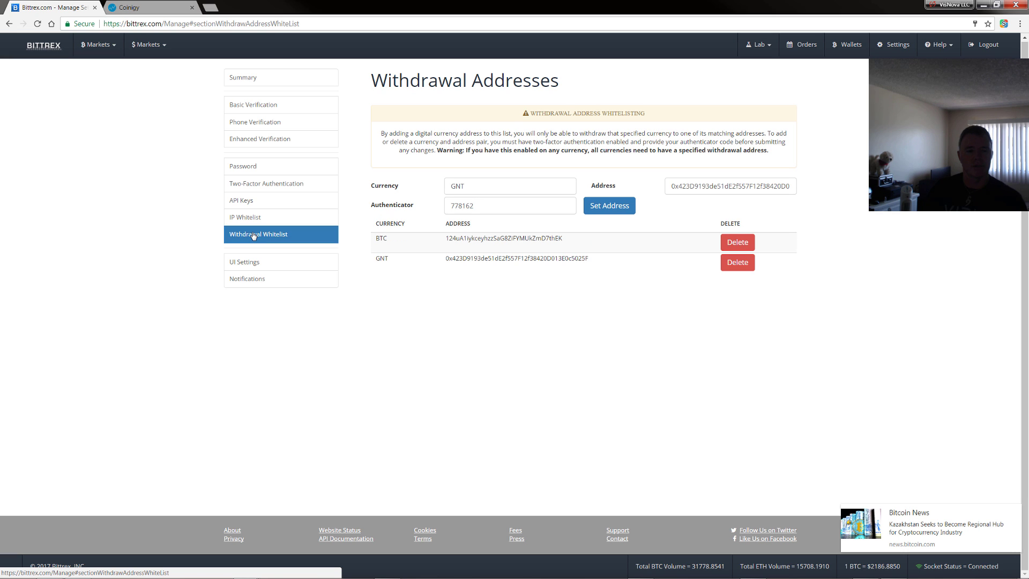
click(237, 201)
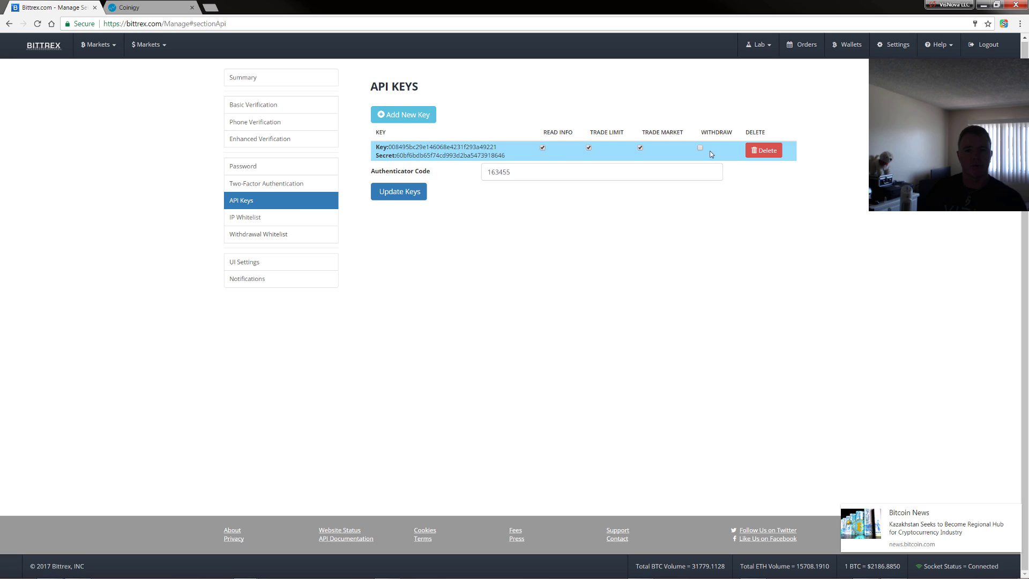